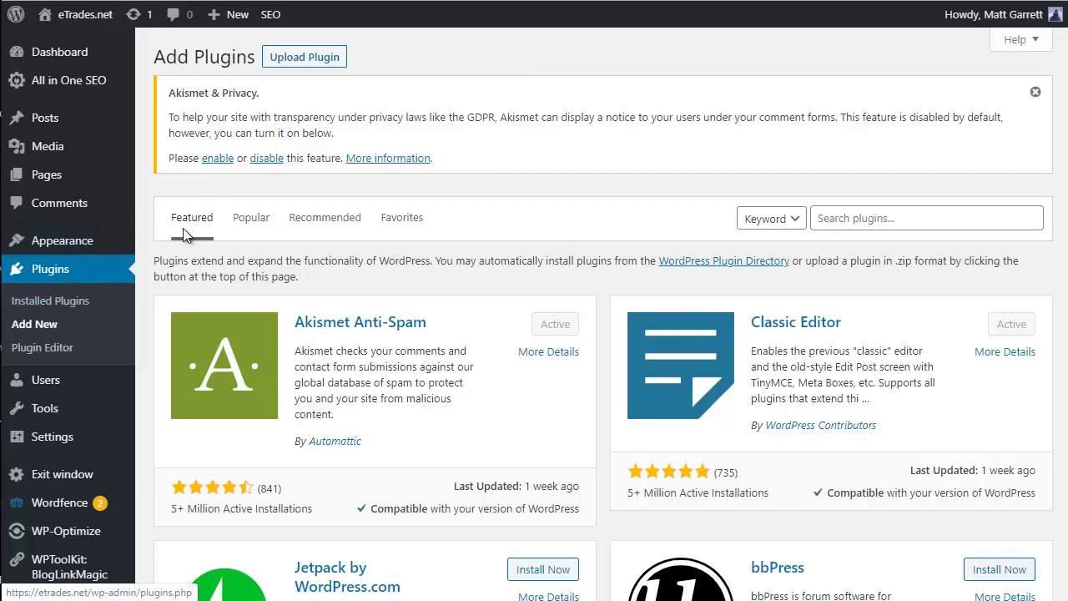
Upload the plugin package wptlkt-blognichetools.zip, install it and activate the plugin.
left_click(336, 67)
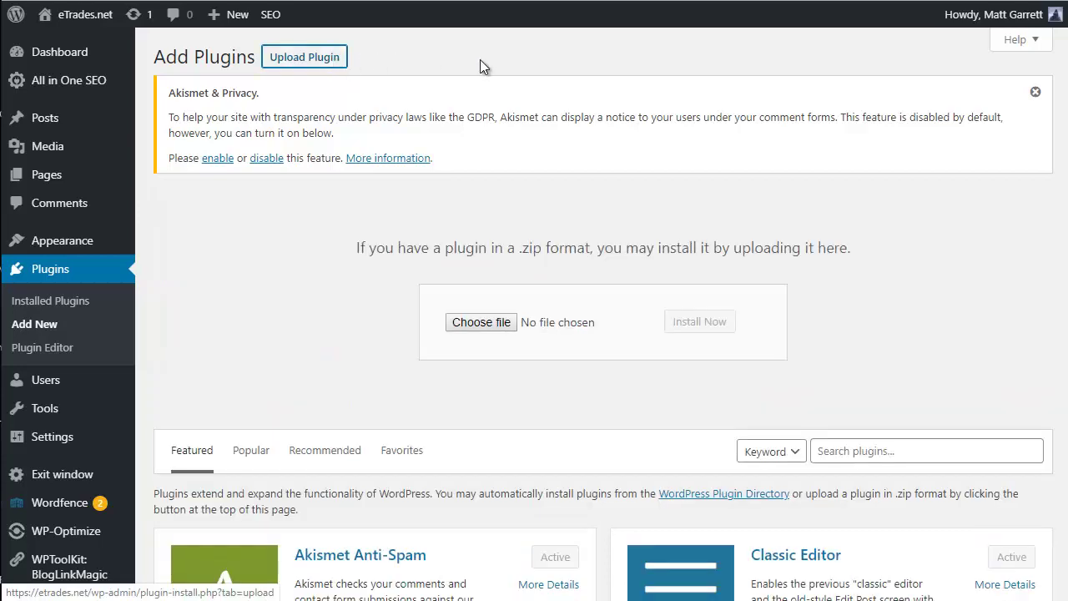
left_click(478, 323)
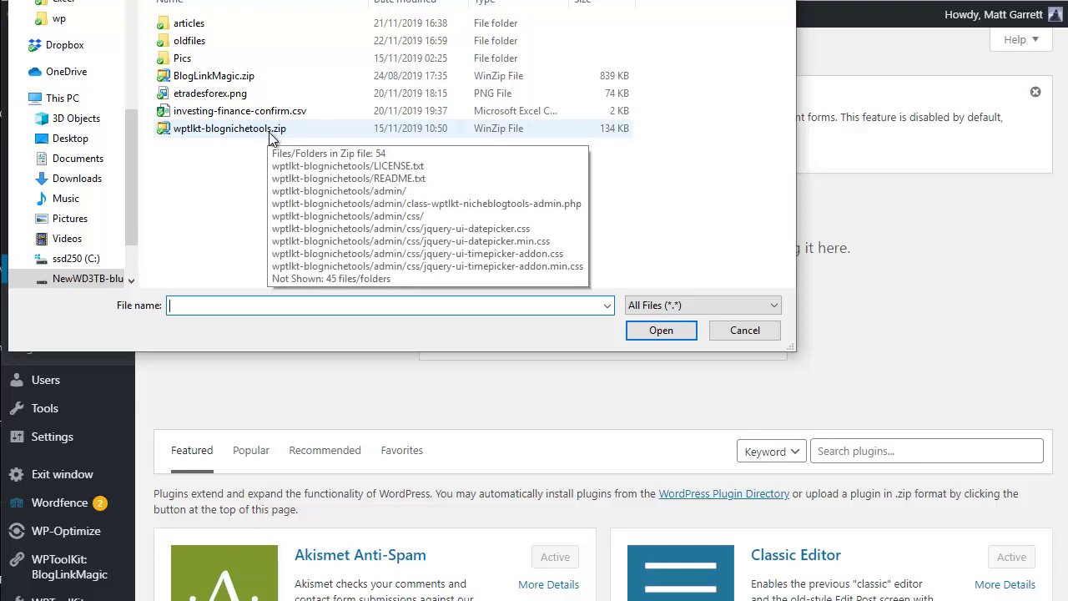
left_click(259, 132)
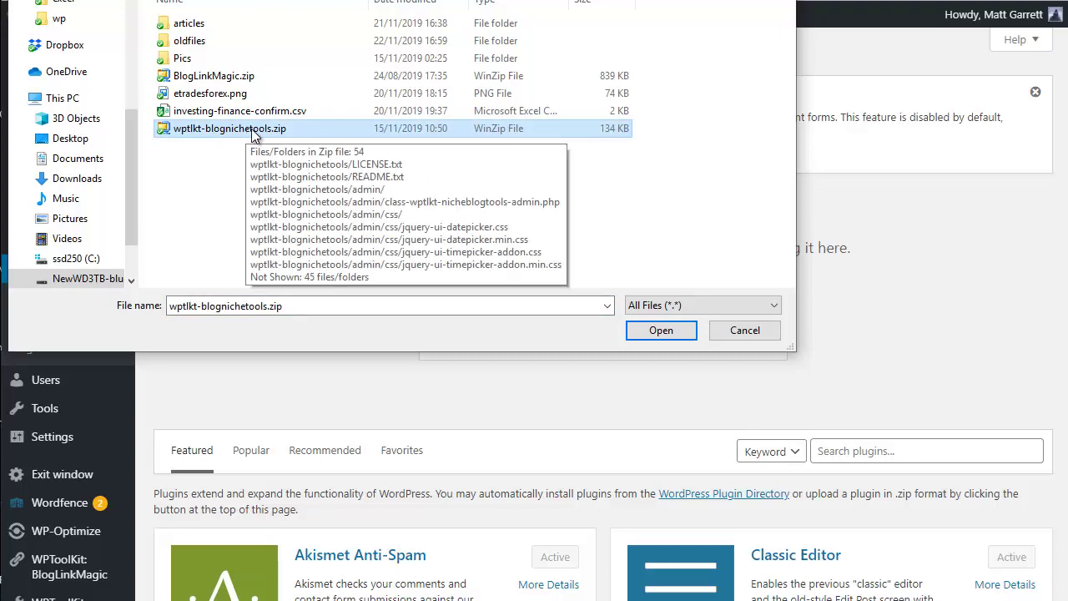
left_click(645, 333)
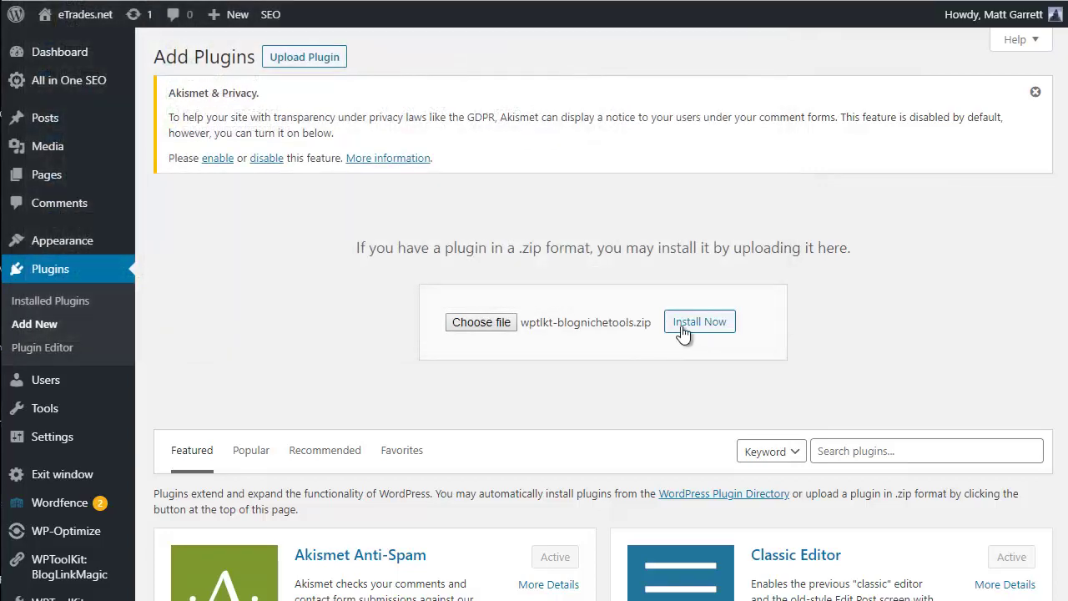
left_click(702, 325)
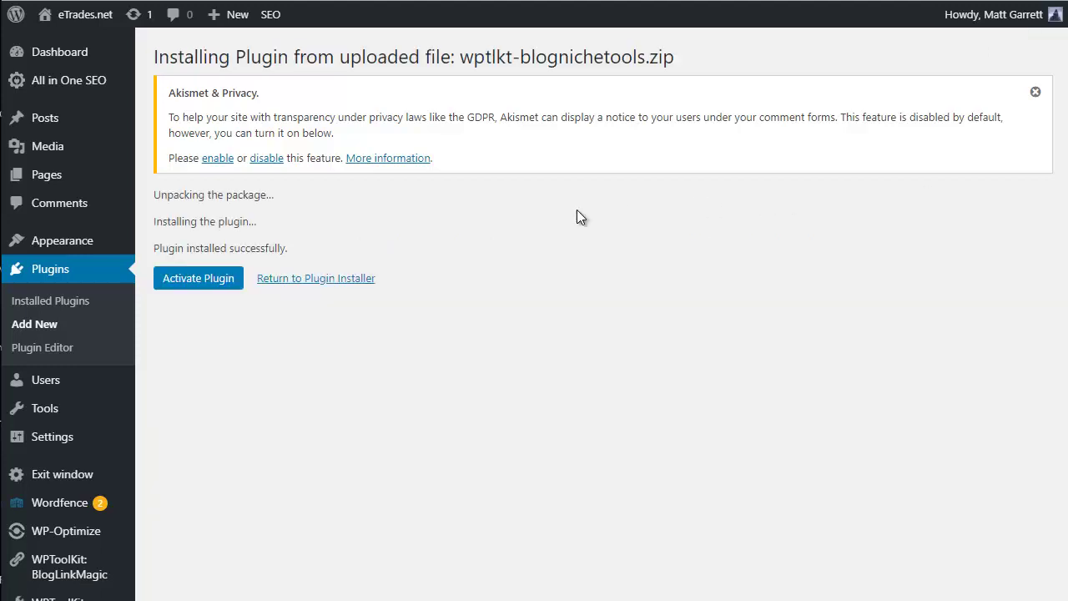
left_click(233, 282)
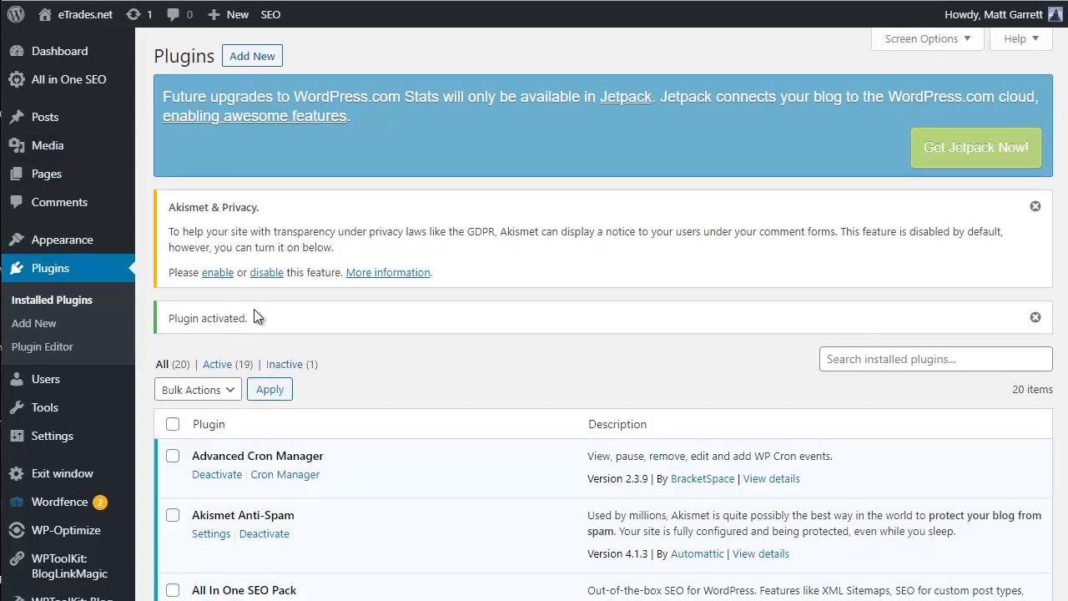
Upload forexsample-7.zip from the articles folder to the Blog Niche Tools Bulk Article Importer for processing.
scroll(254, 309, "down", 2)
mouse_move(67, 489)
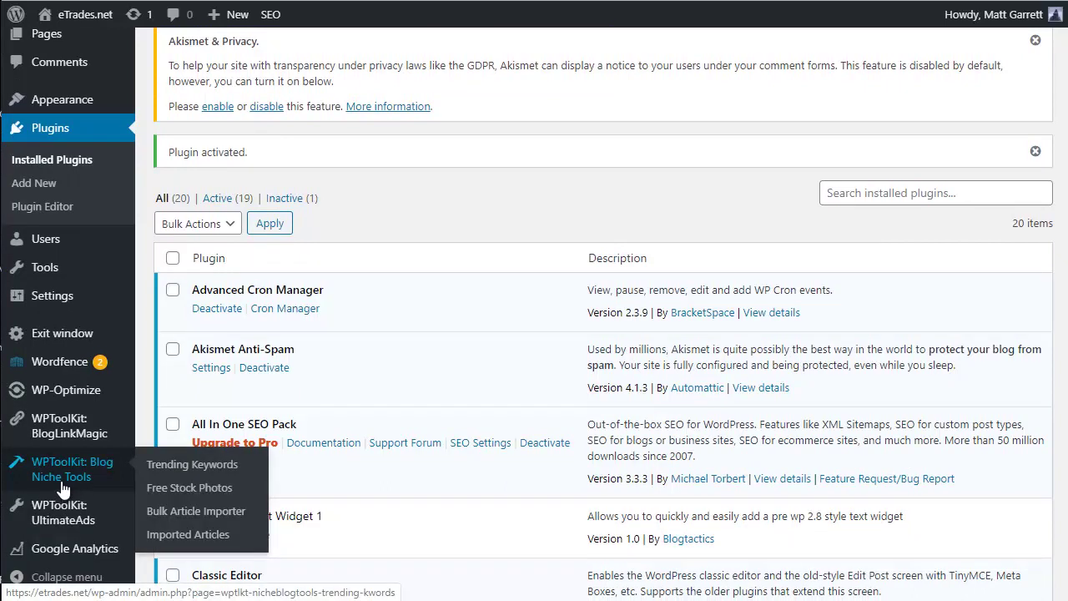
left_click(212, 510)
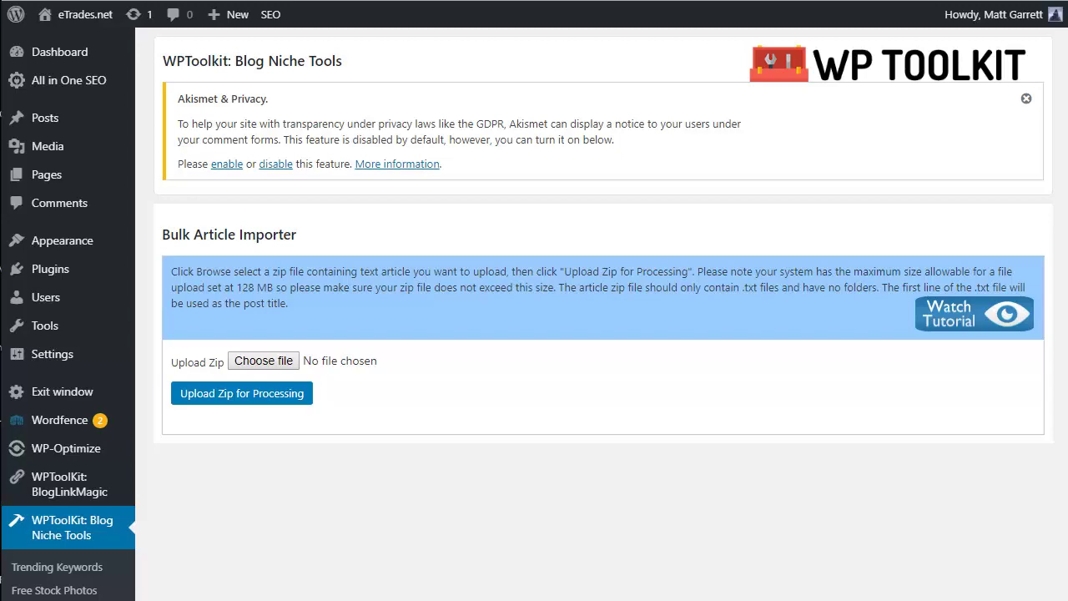
left_click(291, 362)
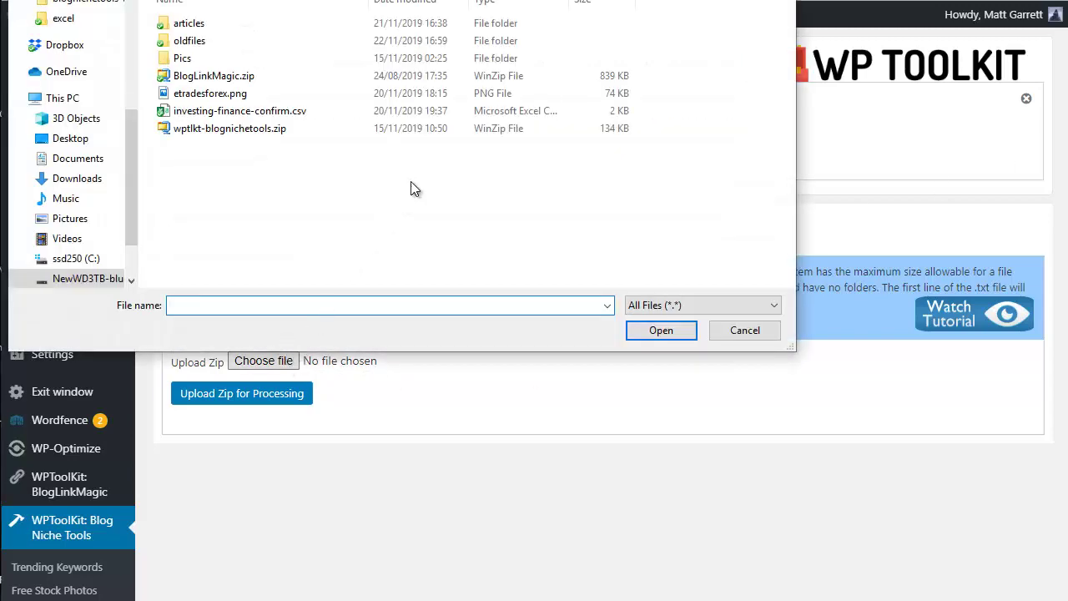
double_click(187, 23)
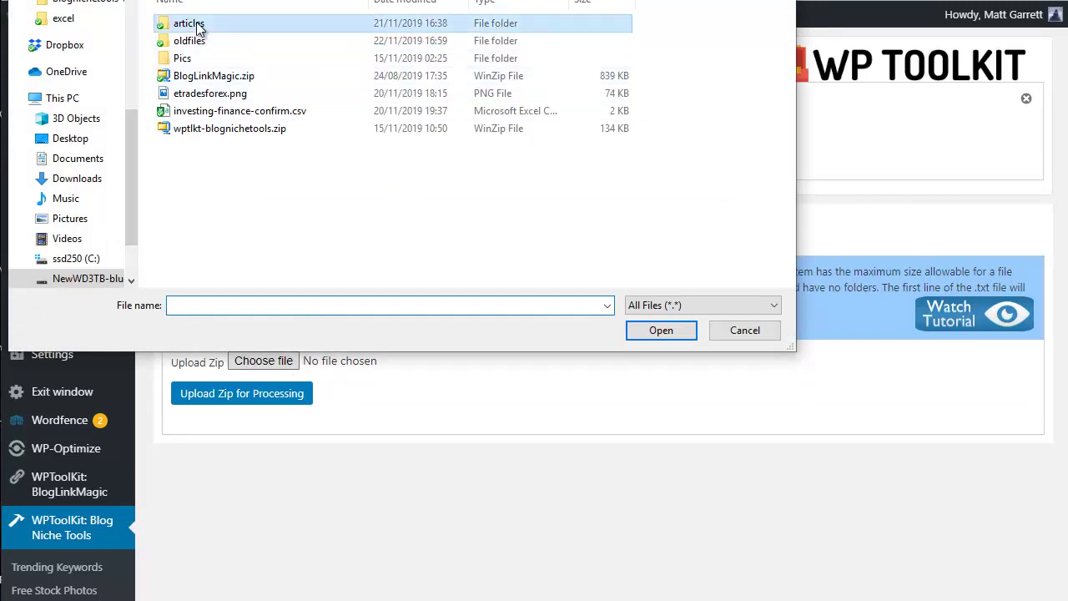
left_click(237, 76)
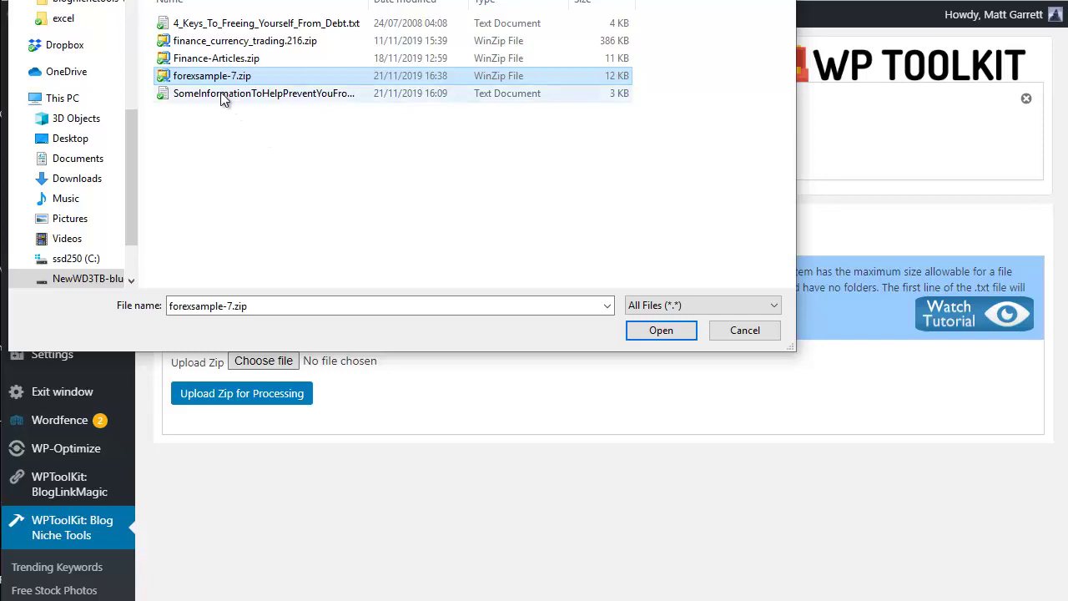
left_click(661, 331)
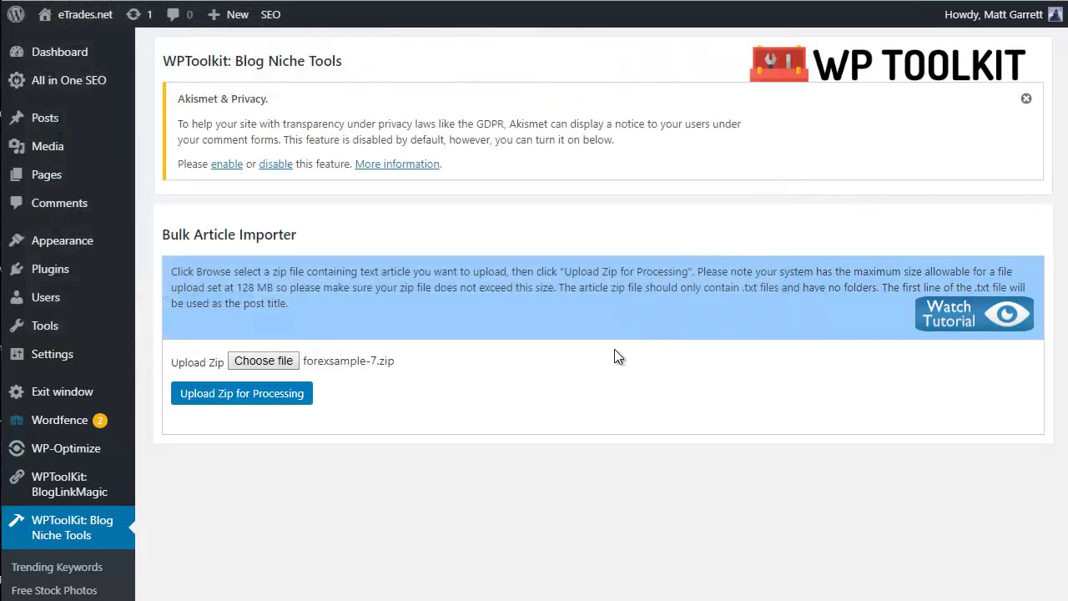
left_click(249, 398)
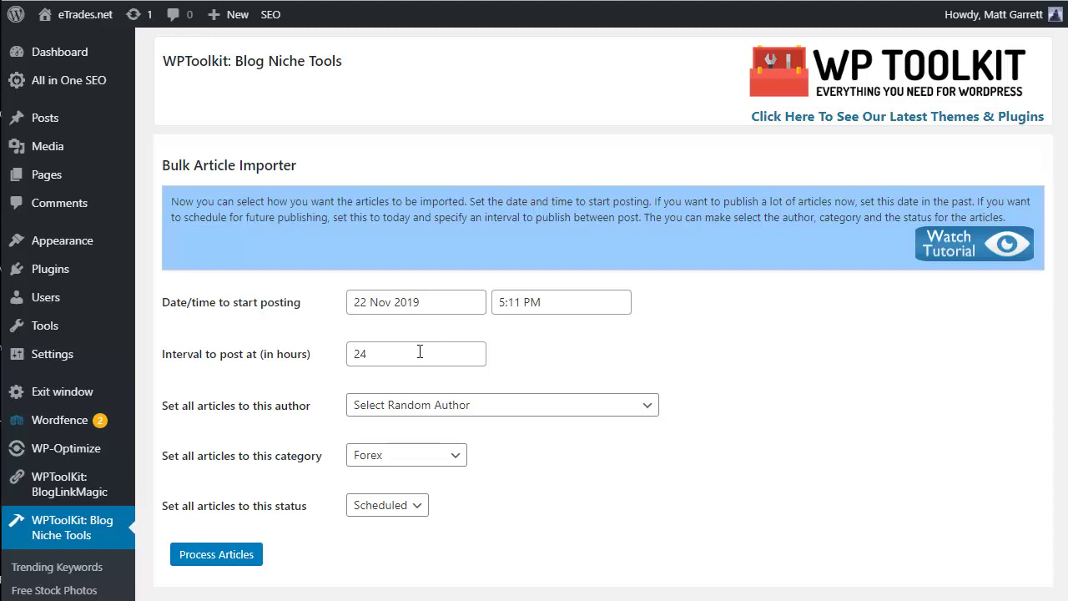
Set the article posting interval to 12 hours and keep the author on Select Random Author.
left_click_drag(402, 353, 346, 365)
type("12")
left_click(447, 409)
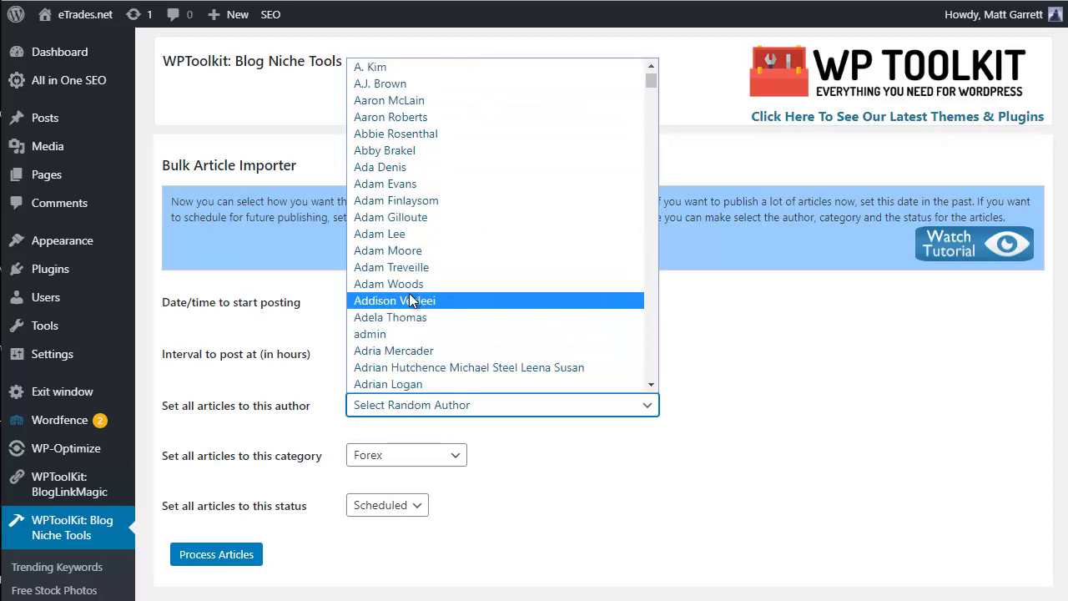
left_click(792, 346)
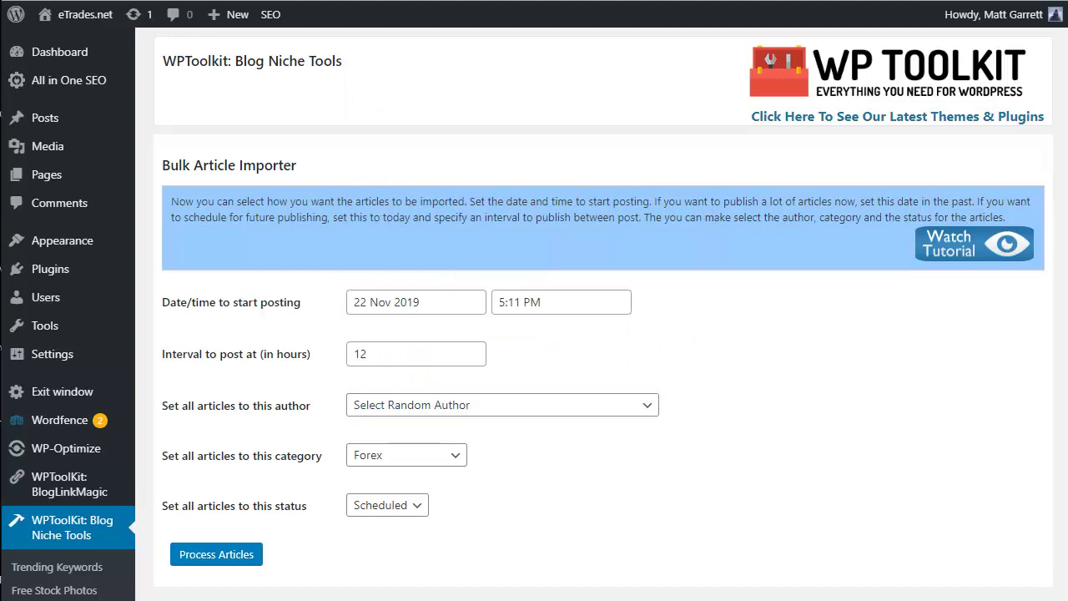
Assign all articles to the Forex category with the Scheduled status and process them.
left_click(457, 459)
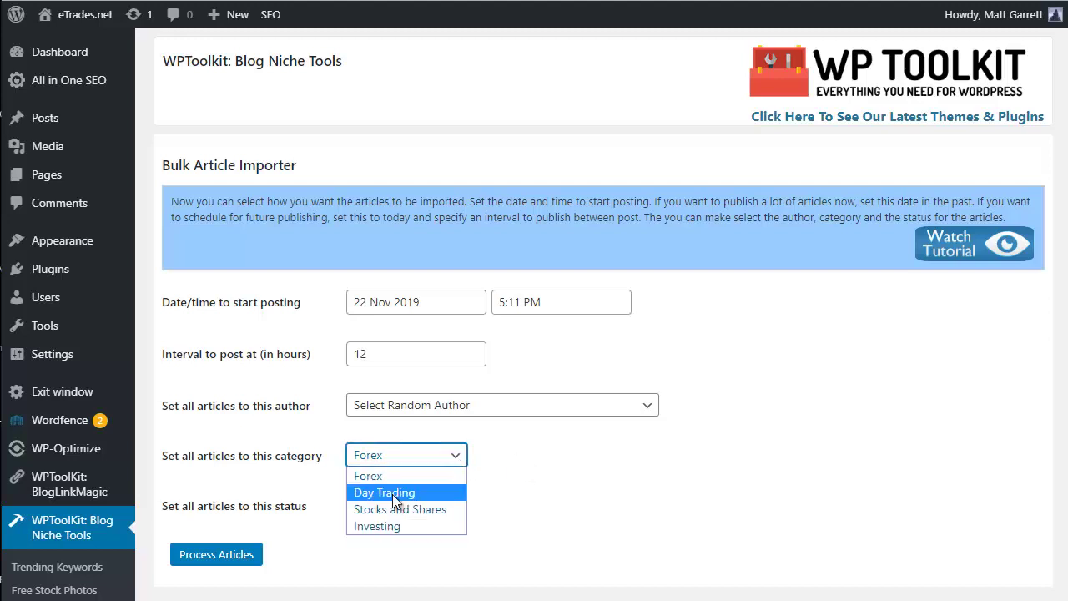
left_click(409, 474)
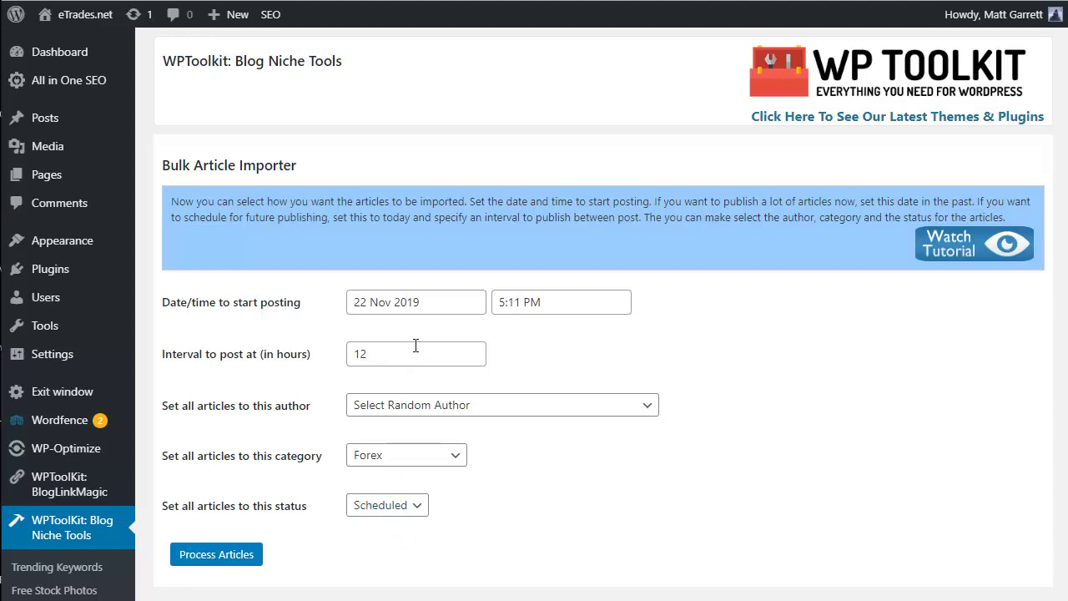
left_click(418, 511)
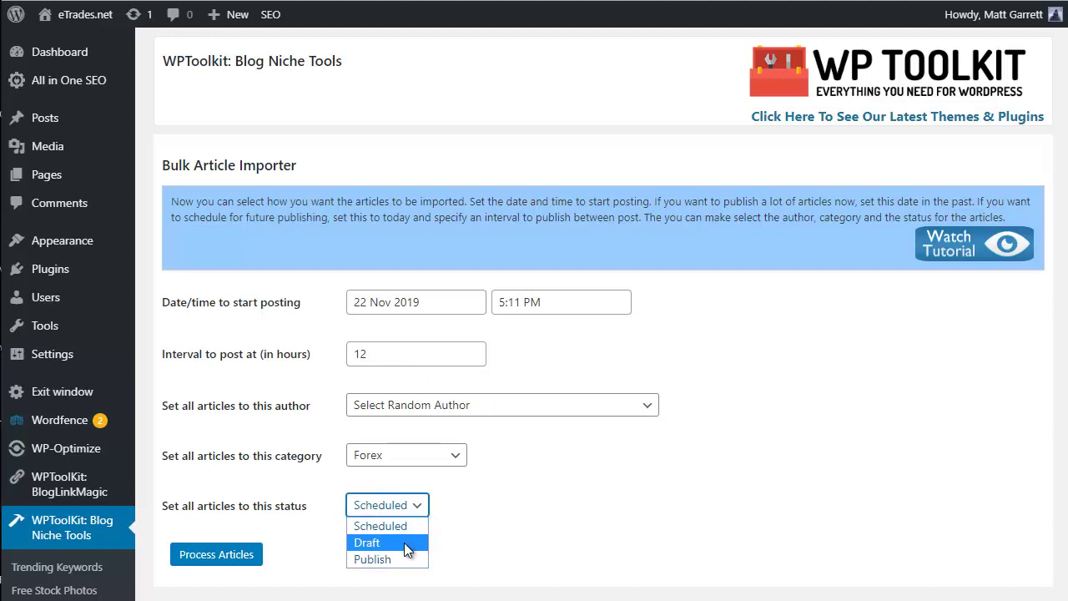
mouse_move(74, 124)
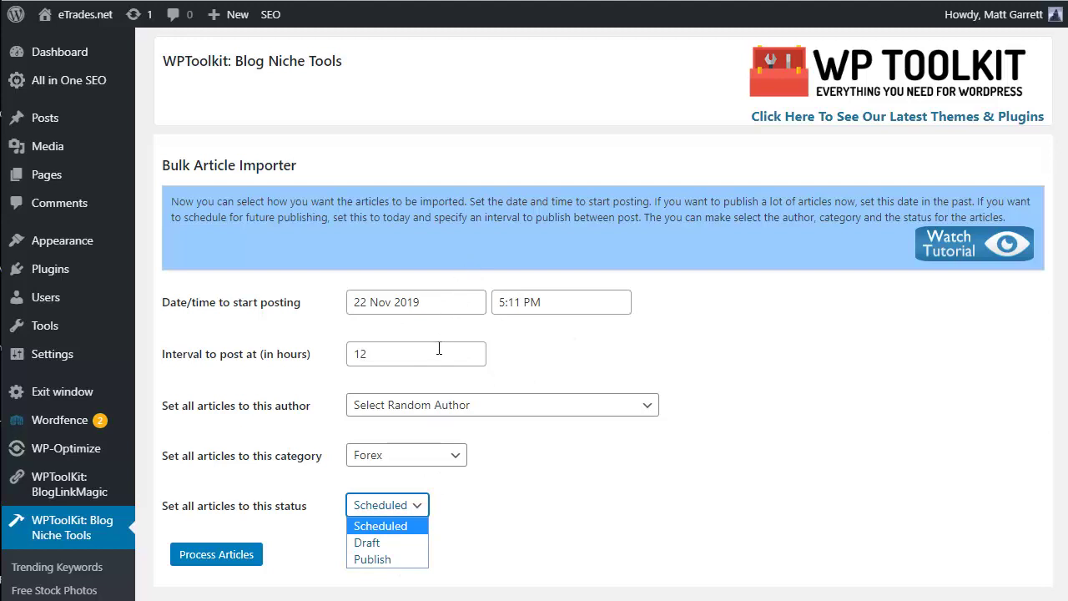
left_click(559, 511)
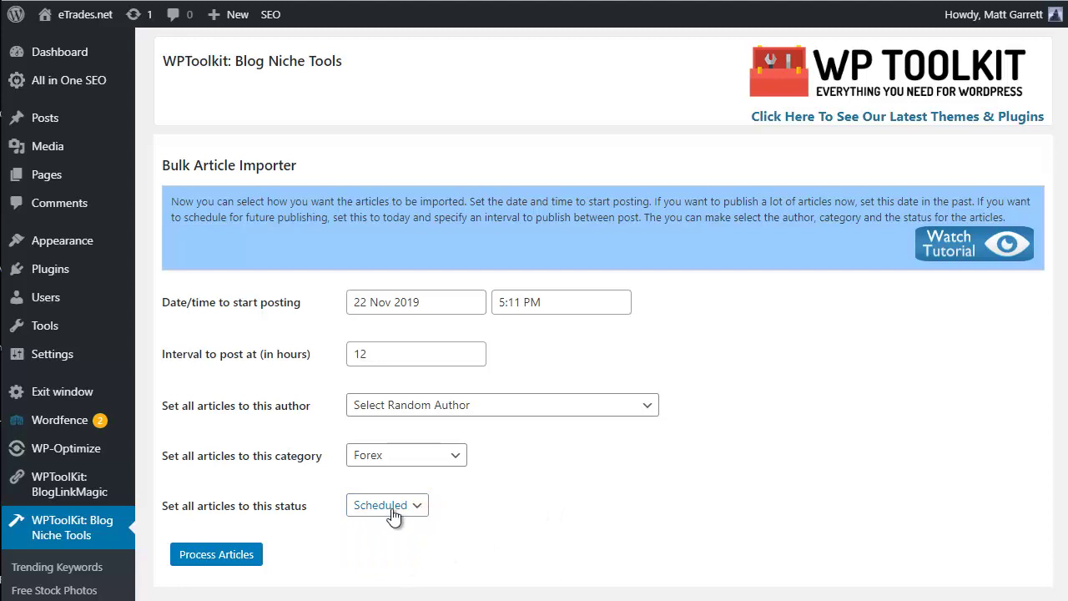
left_click(234, 558)
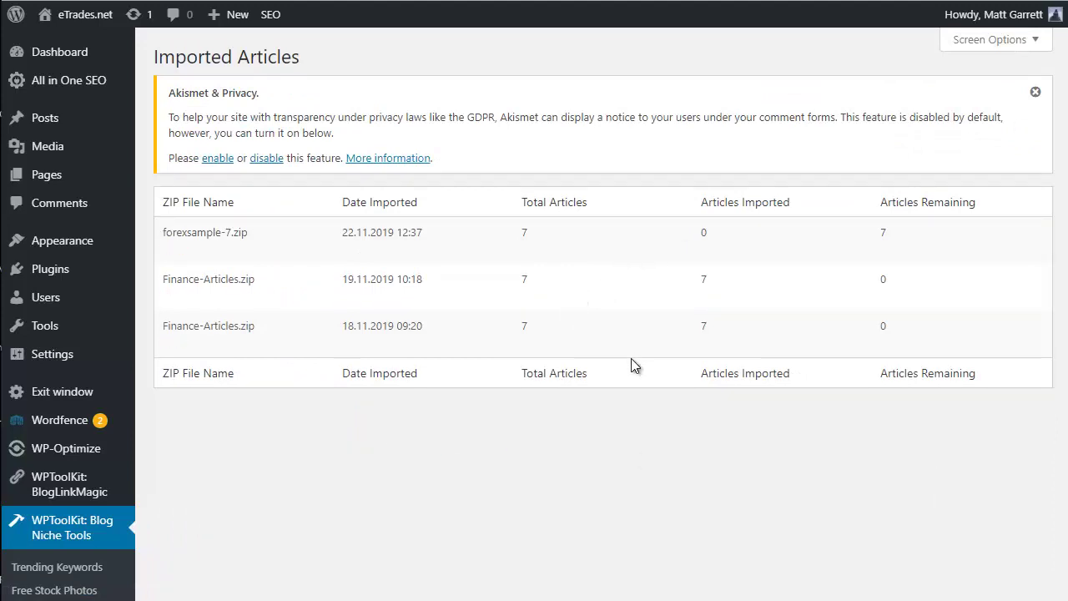
Review the forexsample-7.zip entry and its article counts in the Imported Articles list.
mouse_move(335, 237)
mouse_move(744, 232)
mouse_move(474, 332)
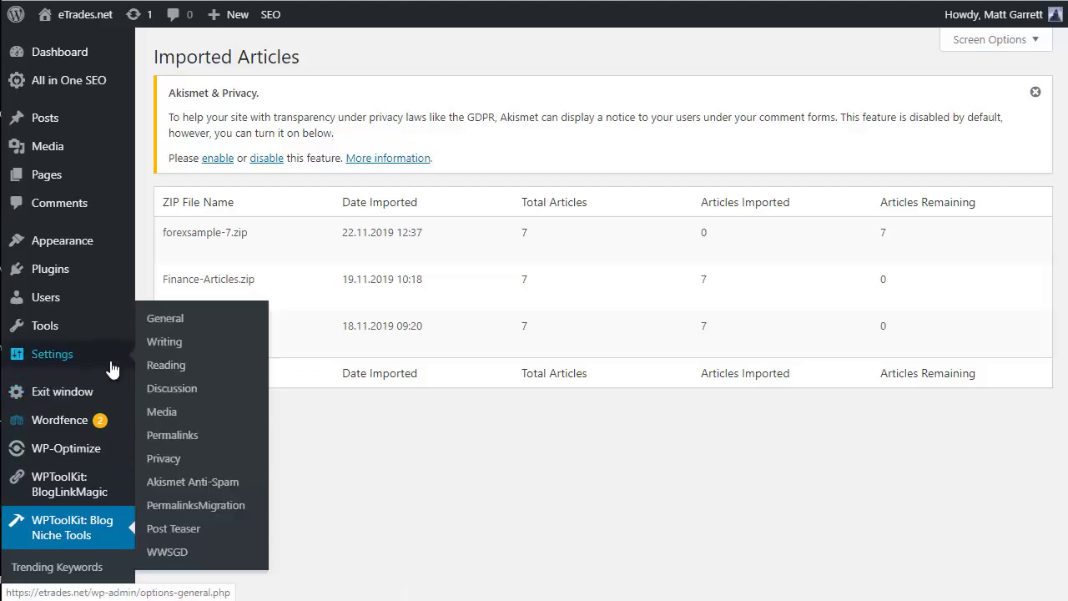
scroll(111, 368, "down", 1)
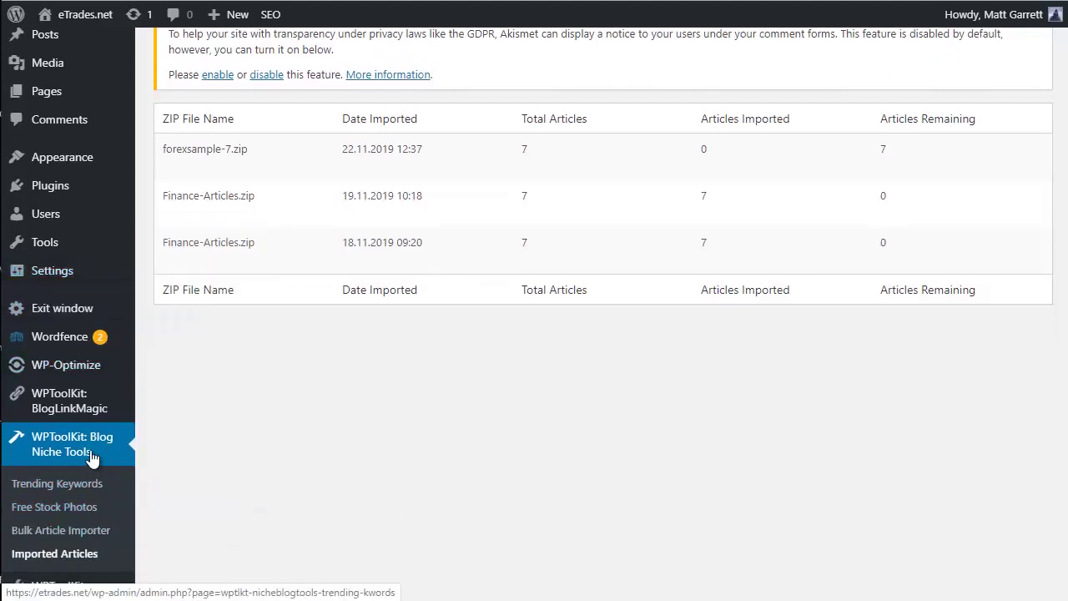
scroll(92, 426, "down", 1)
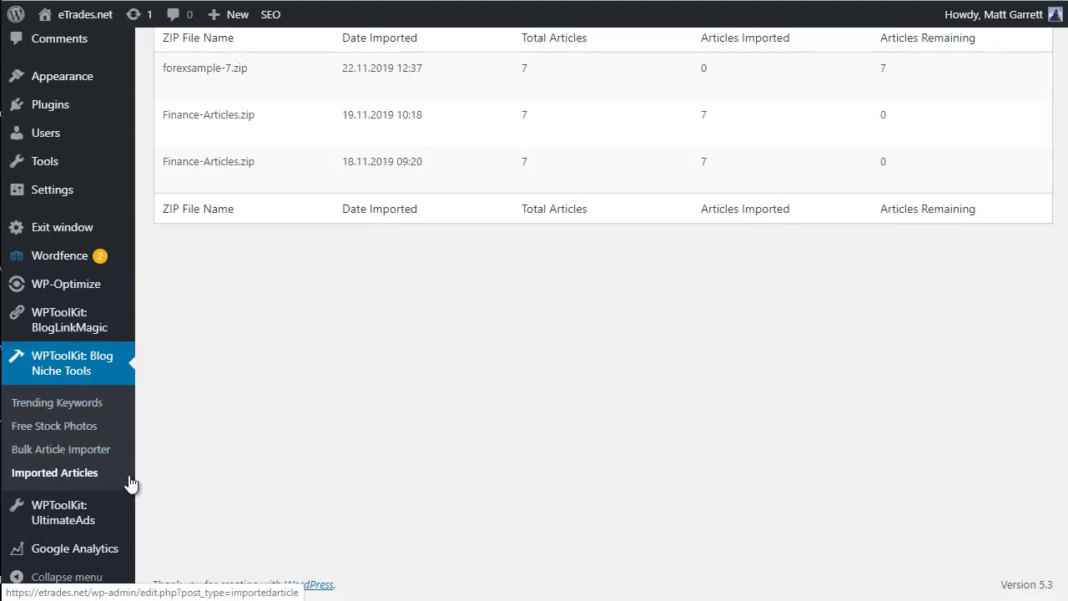
scroll(507, 419, "up", 2)
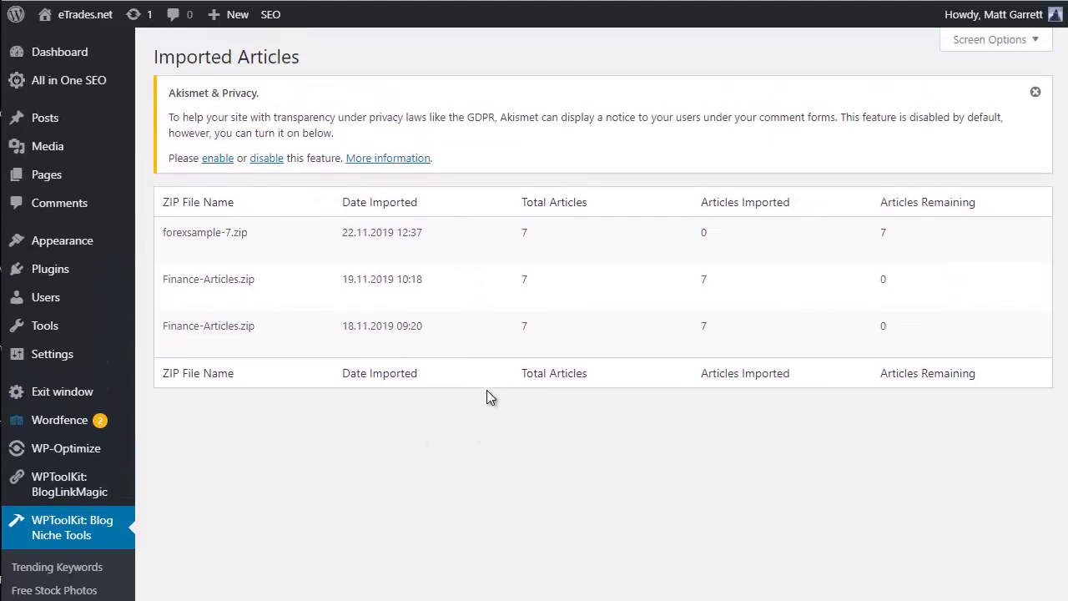
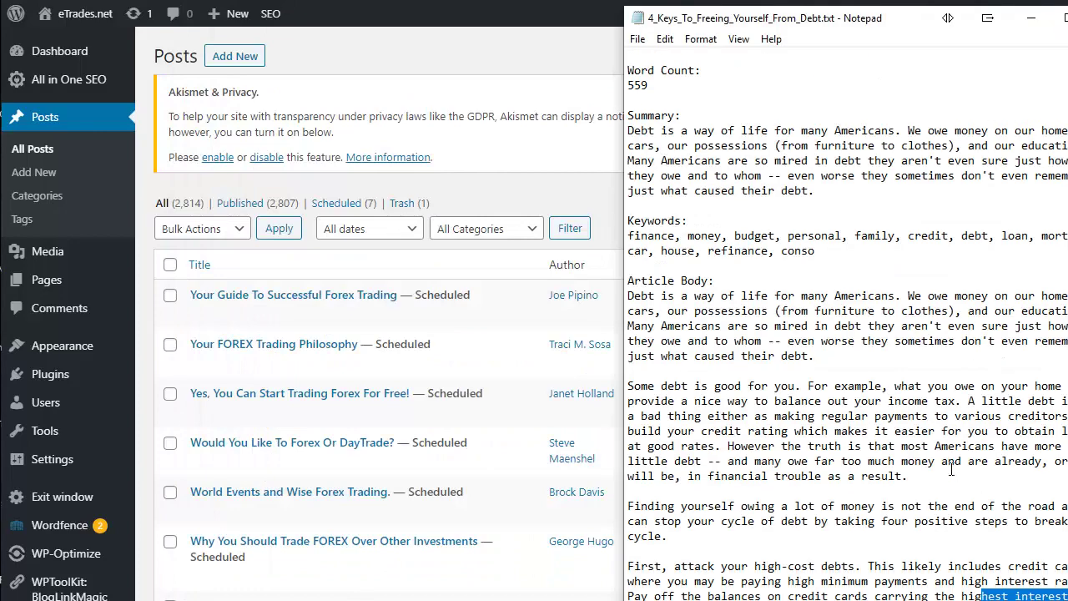
Compare the text layout of the two sample debt articles, 4_Keys_To_Freeing_Yourself_From_Debt.txt and SomeInformationToHelpPreventYouFromGettingIntoTooMuchDebt.txt, in Notepad.
left_click(952, 473)
scroll(952, 469, "up", 1)
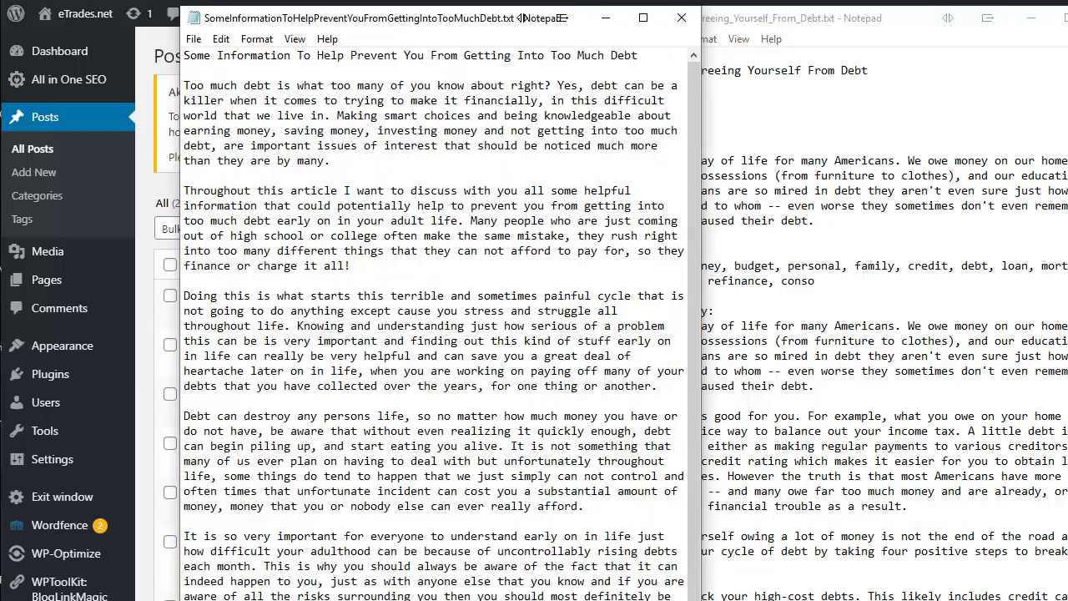
left_click(787, 255)
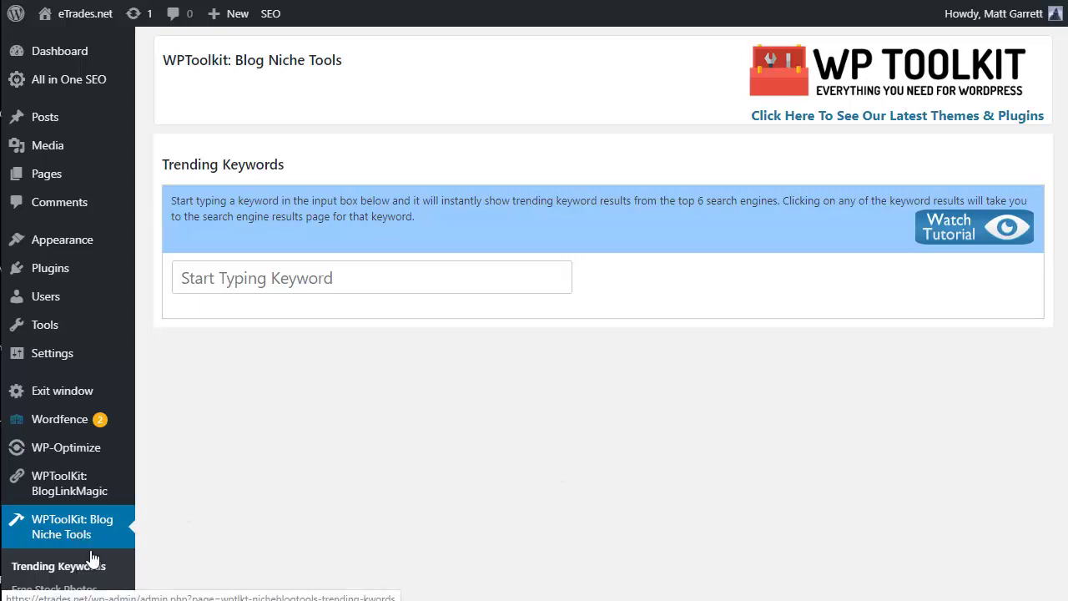
Look up trending keywords for "forex trading" and copy the resulting keywords to the clipboard.
left_click(383, 275)
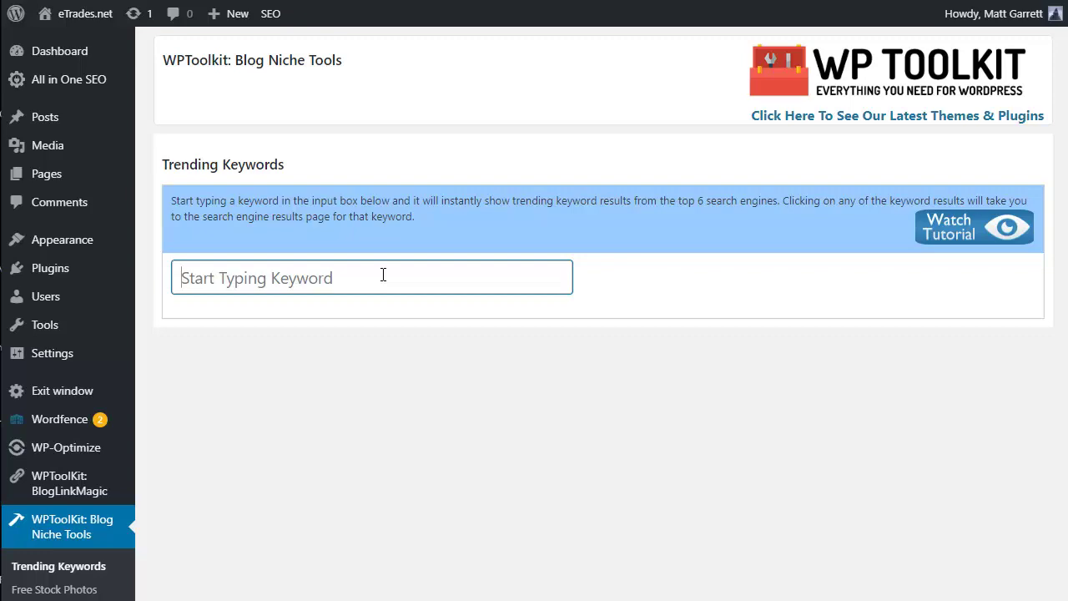
type("forex t")
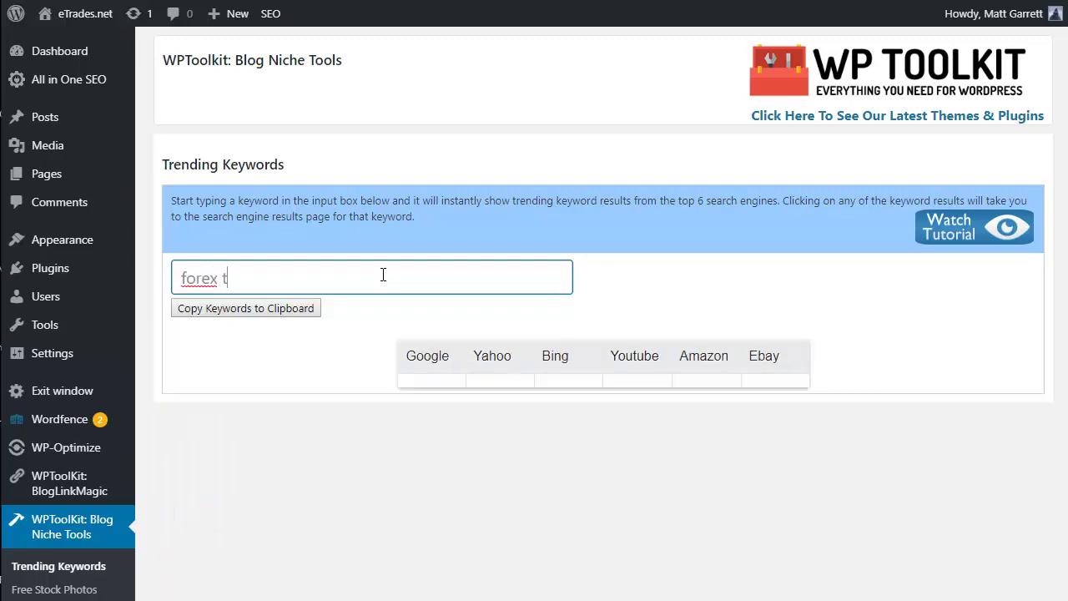
type("rading")
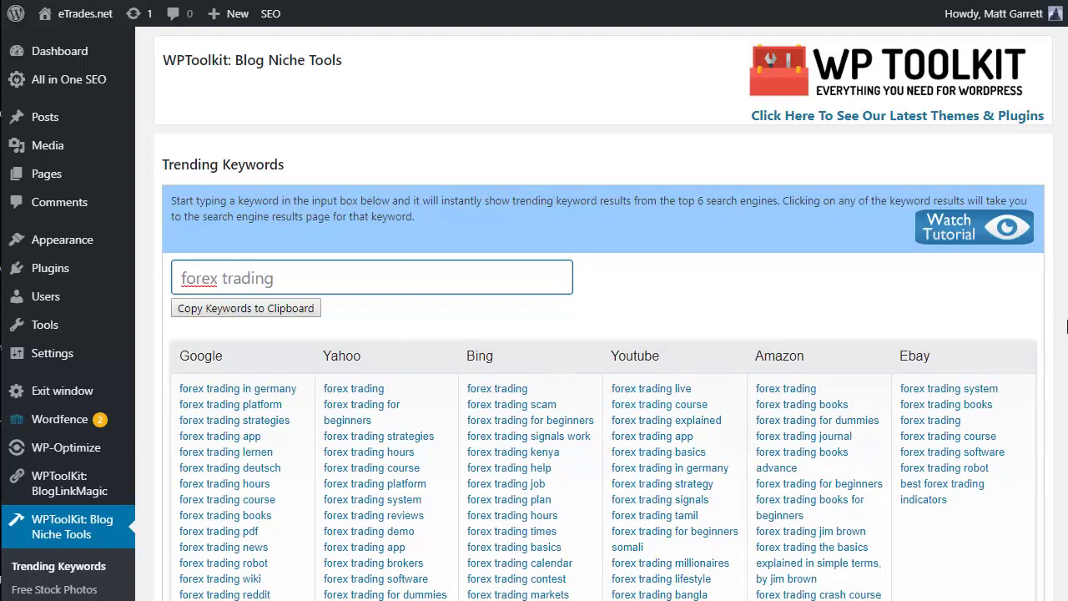
scroll(526, 314, "down", 2)
scroll(535, 314, "down", 3)
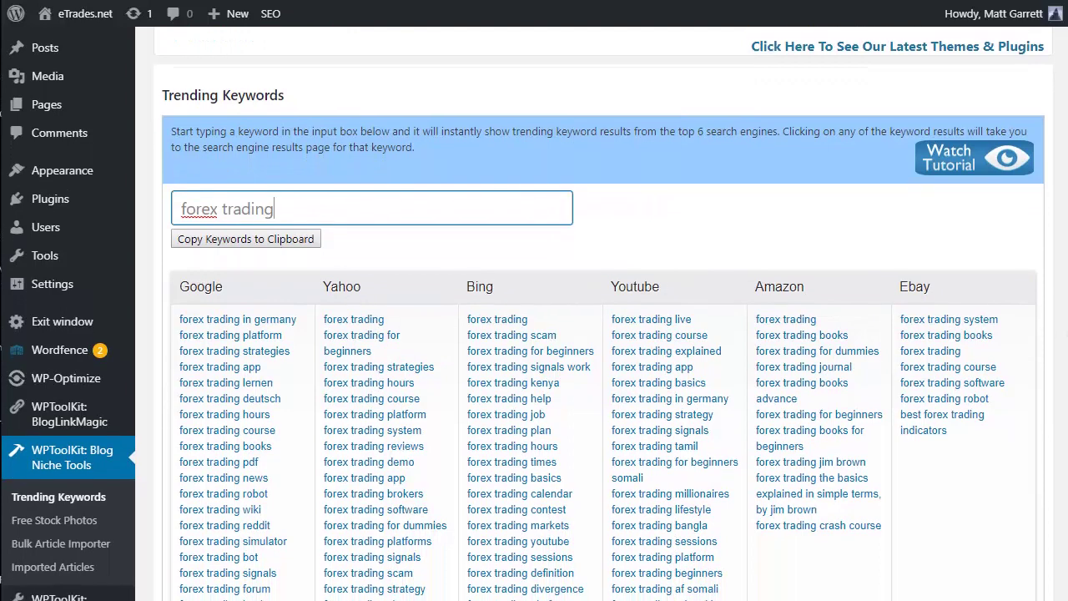
scroll(534, 314, "down", 1)
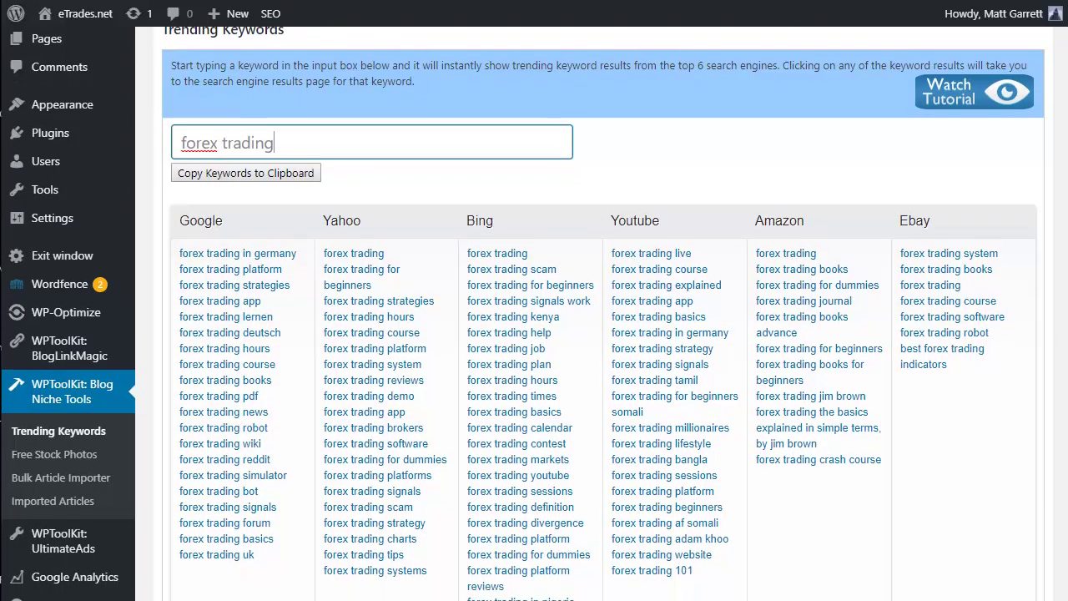
scroll(534, 314, "down", 1)
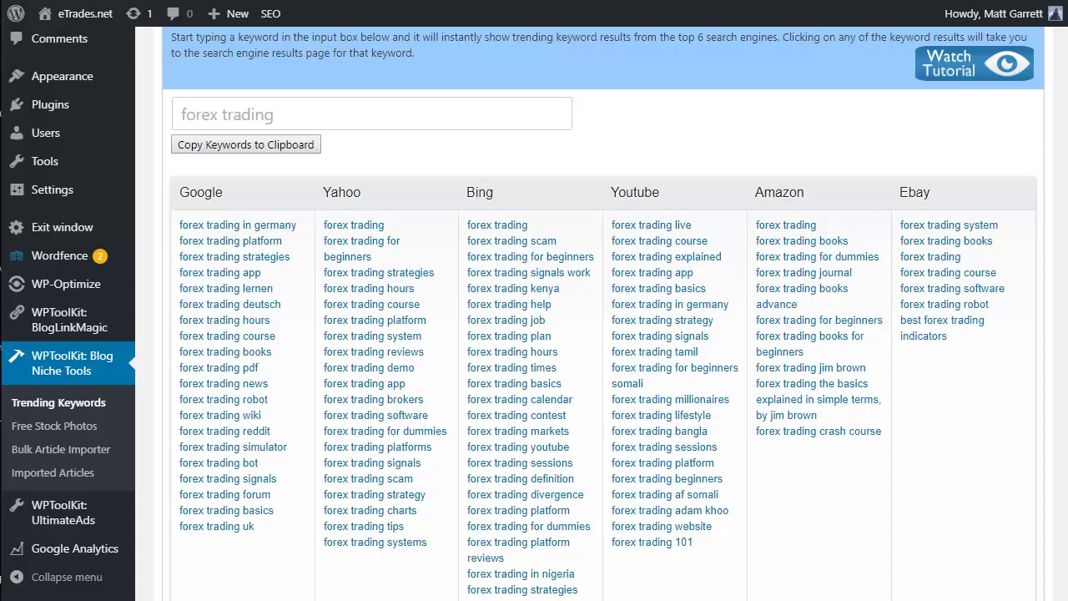
left_click(292, 148)
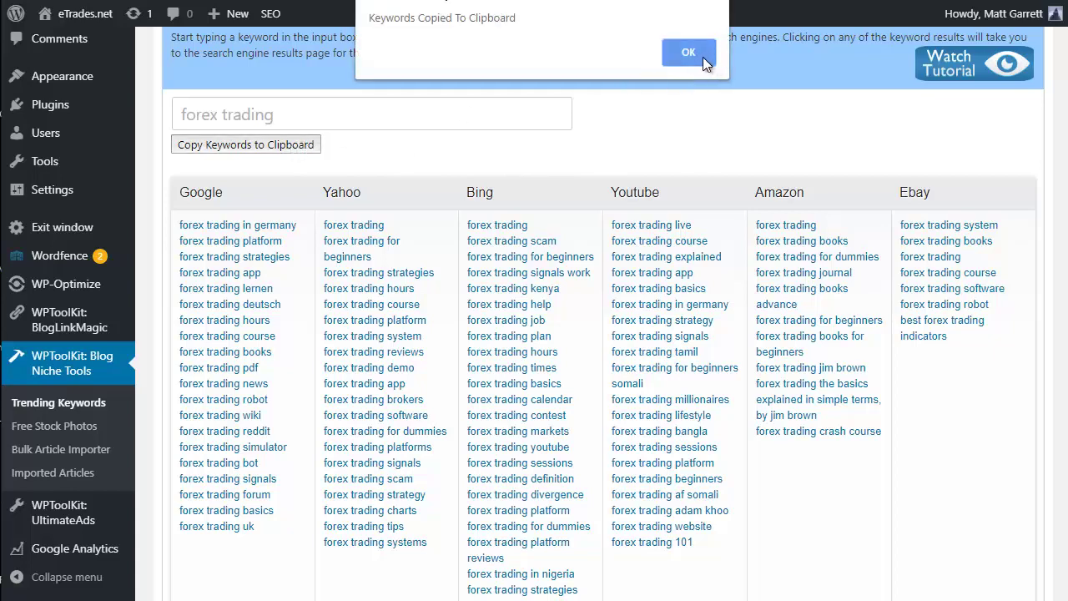
Switch to Notepad, paste the copied keywords into the empty document and move its window aside to uncover the keyword results.
left_click(702, 57)
key("alt+Tab")
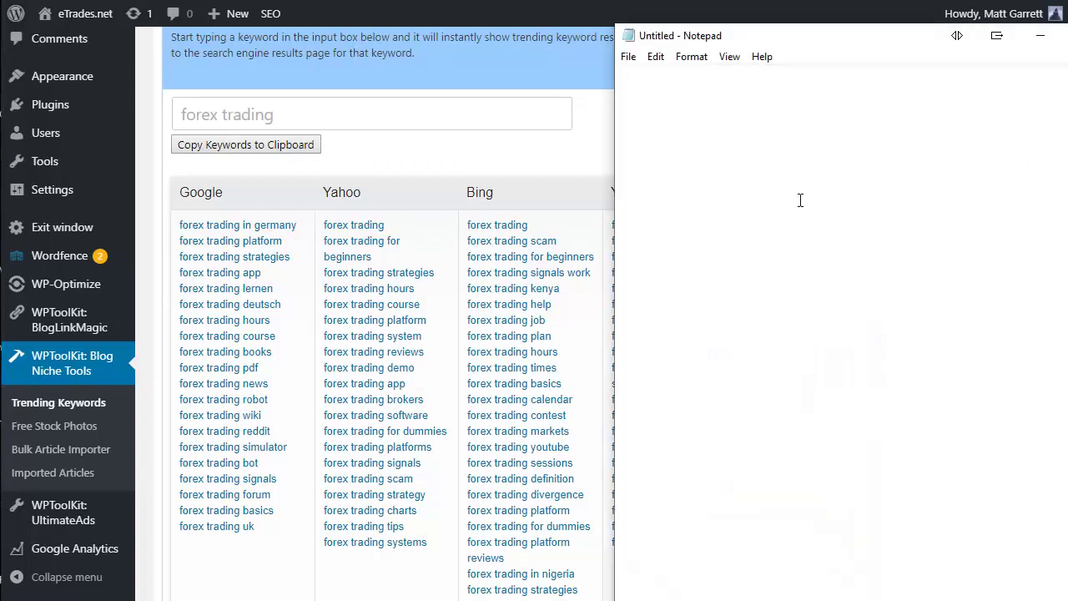
key("ctrl+v")
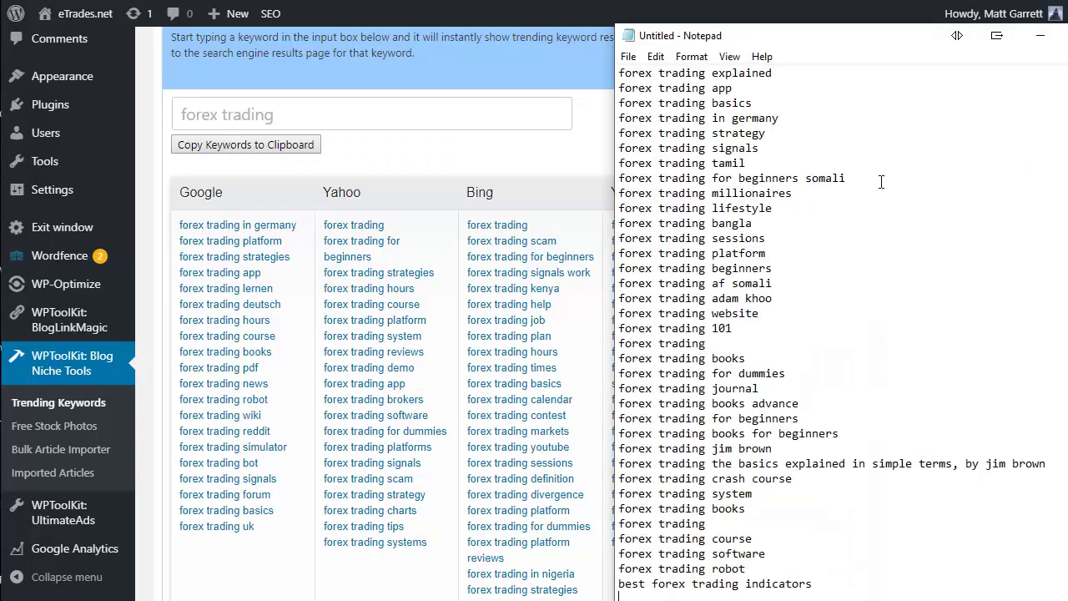
scroll(1028, 305, "up", 4)
scroll(834, 334, "up", 15)
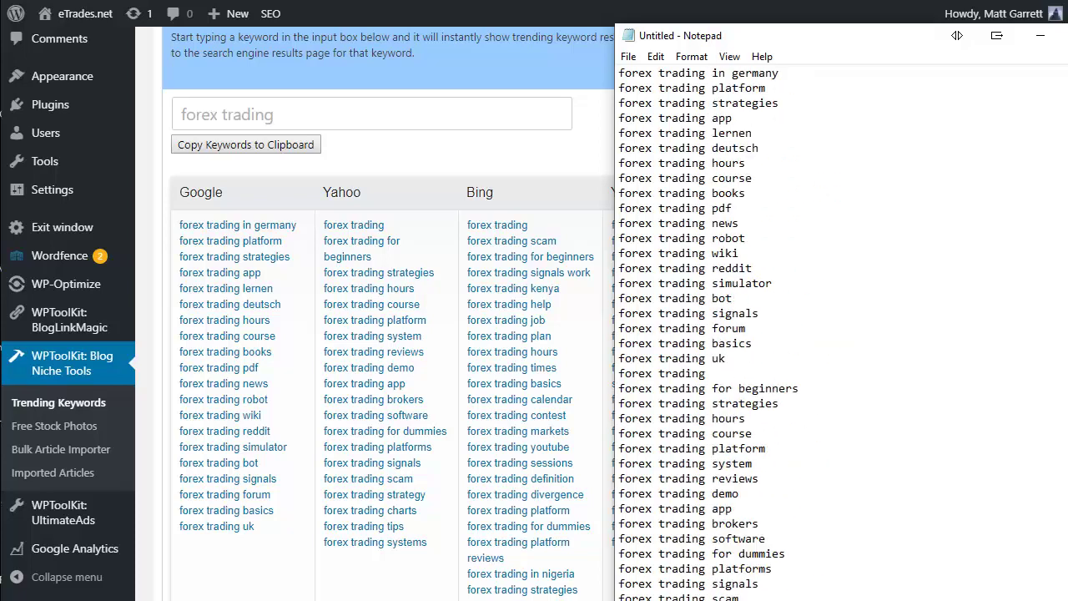
left_click(904, 178)
left_click_drag(632, 26, 811, 52)
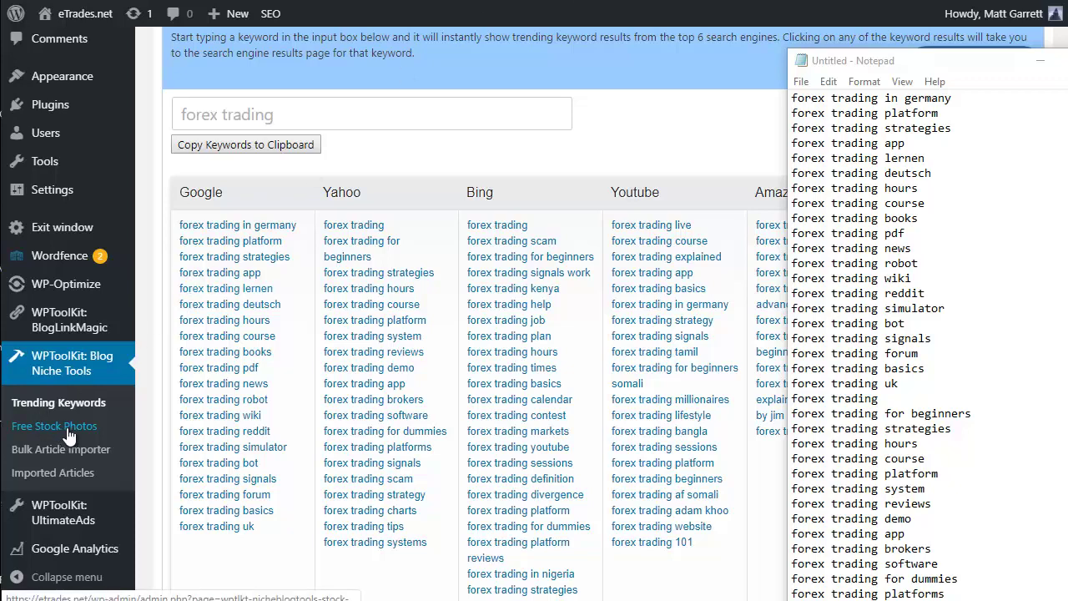
Search Pixabay, Unsplash and Pexels for free stock photos with the keyword "forex trading".
key("alt+Tab")
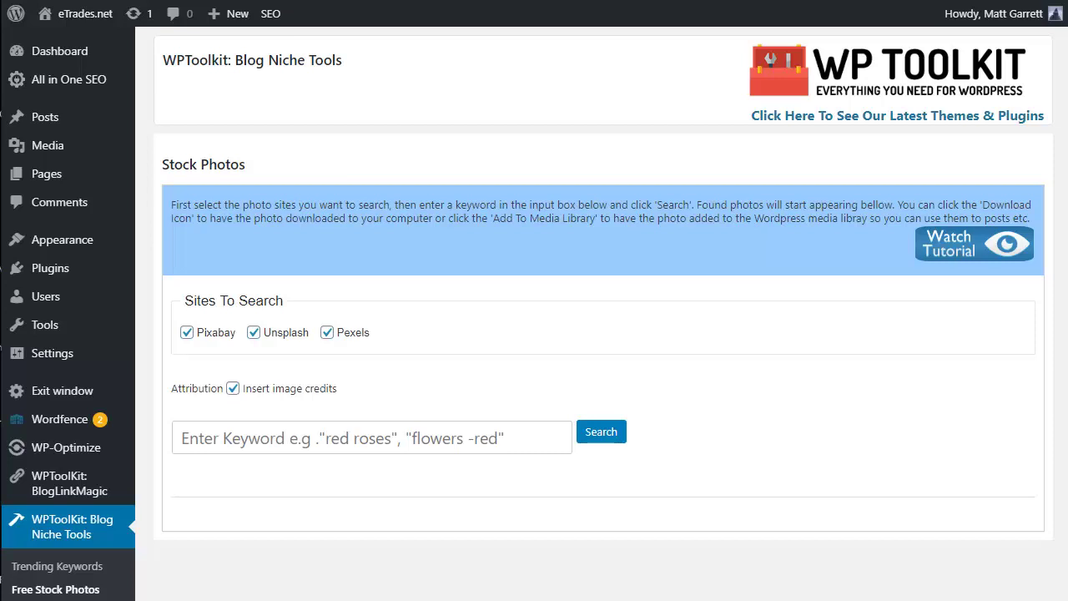
left_click(300, 446)
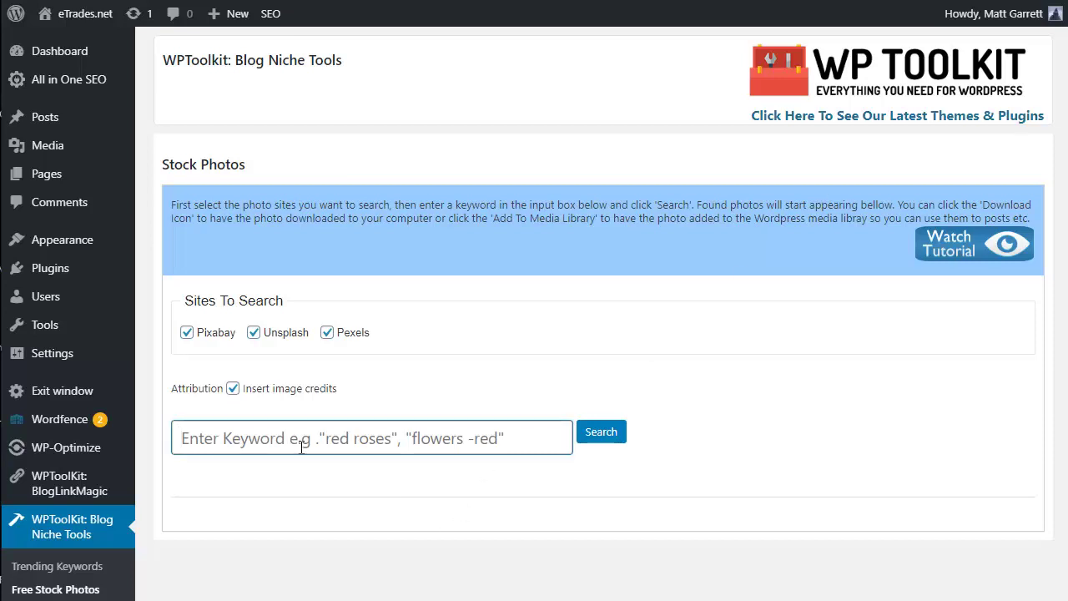
type("forex ")
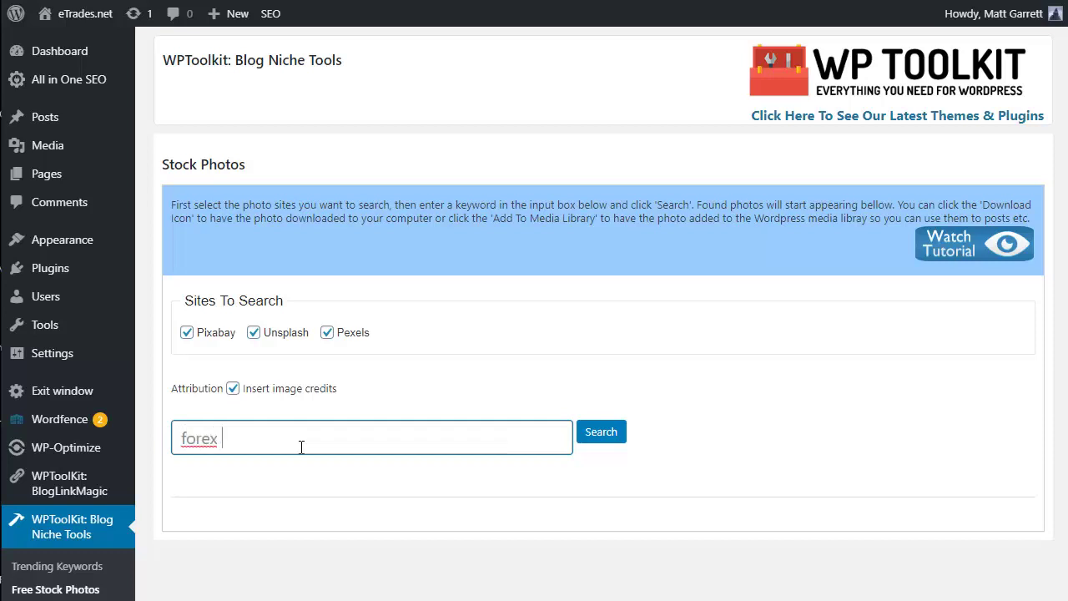
type("trading")
left_click(612, 433)
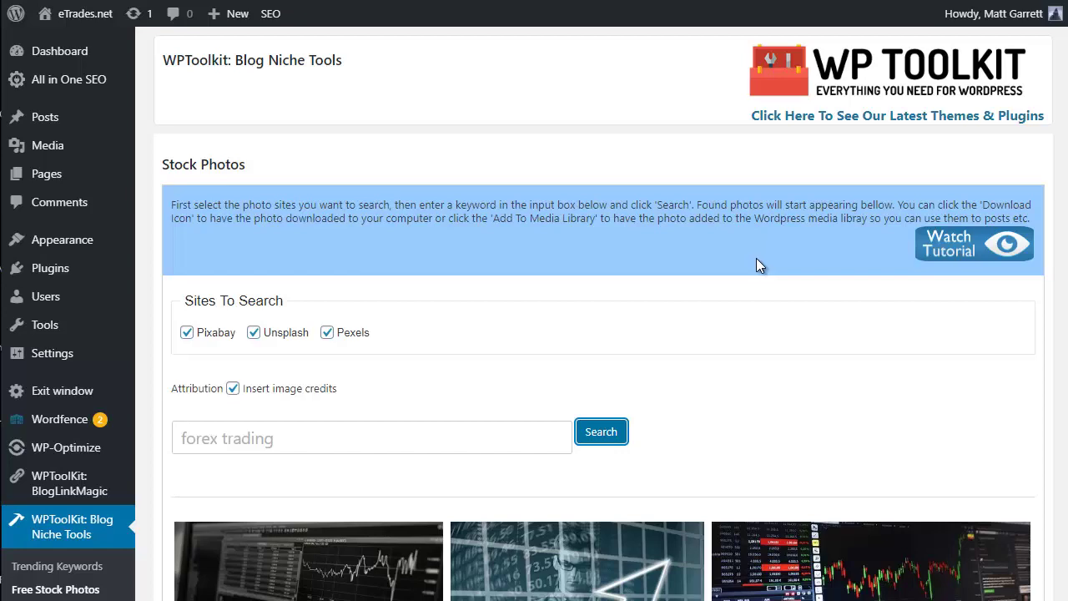
Look through the stock photo results for images suited to a forex trading blog.
scroll(776, 265, "down", 2)
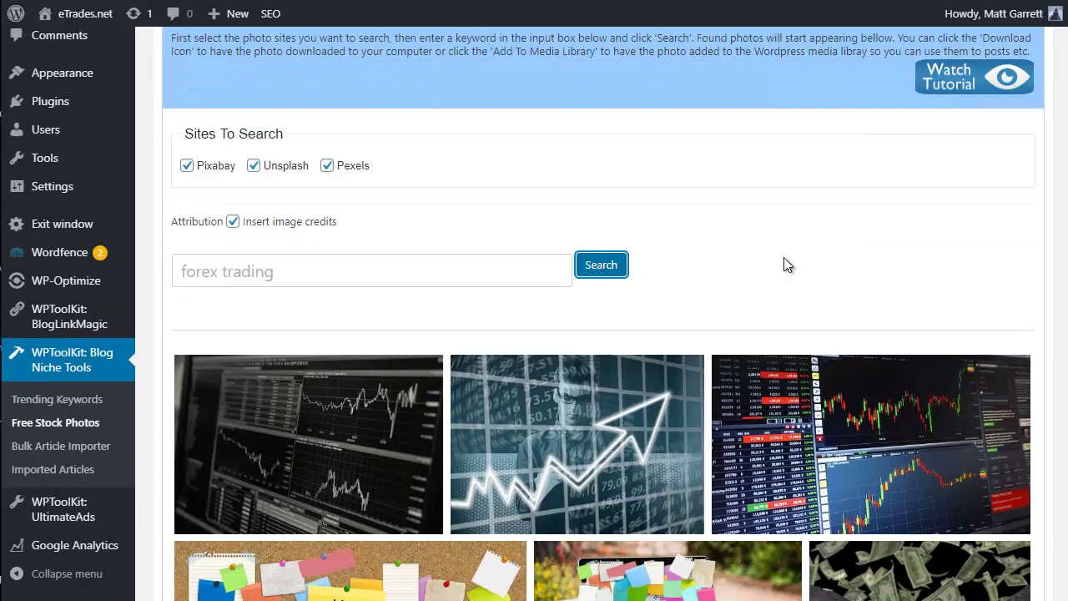
scroll(789, 265, "down", 3)
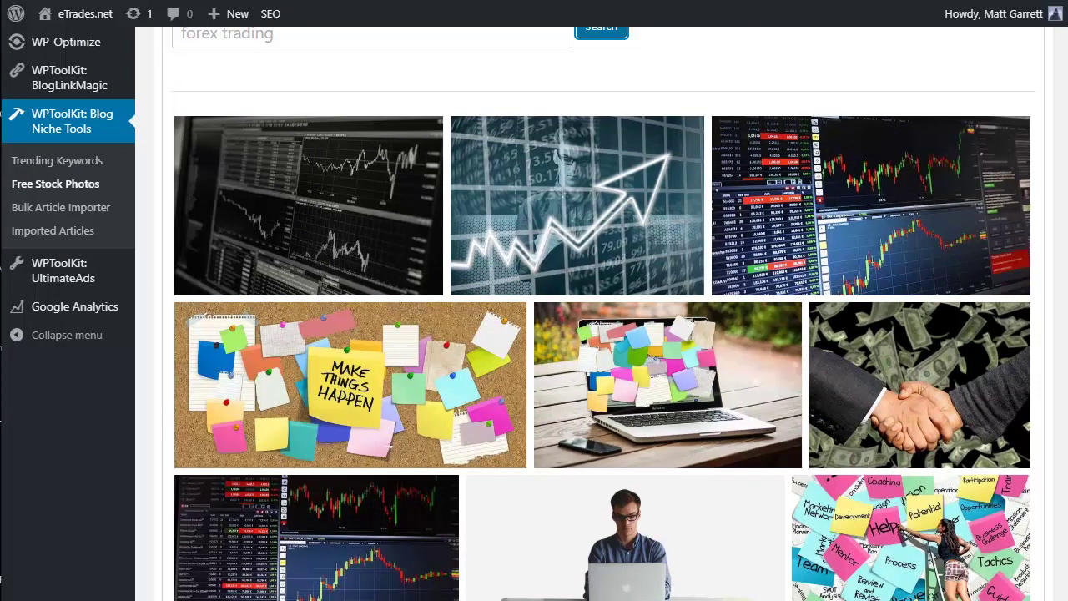
scroll(601, 314, "down", 10)
scroll(602, 314, "down", 10)
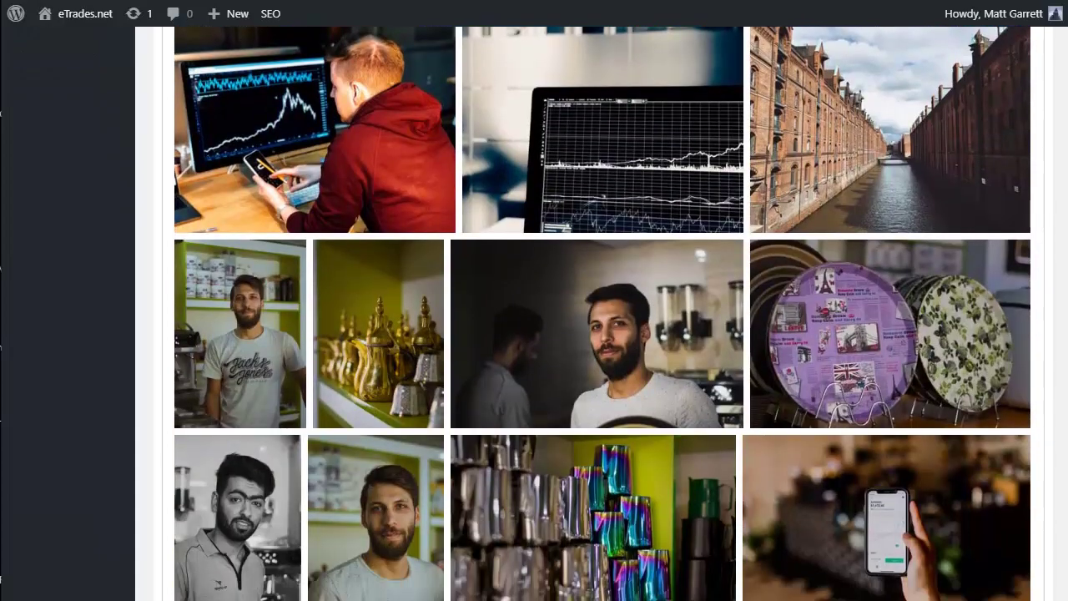
scroll(602, 313, "up", 5)
scroll(603, 314, "down", 5)
scroll(603, 314, "down", 10)
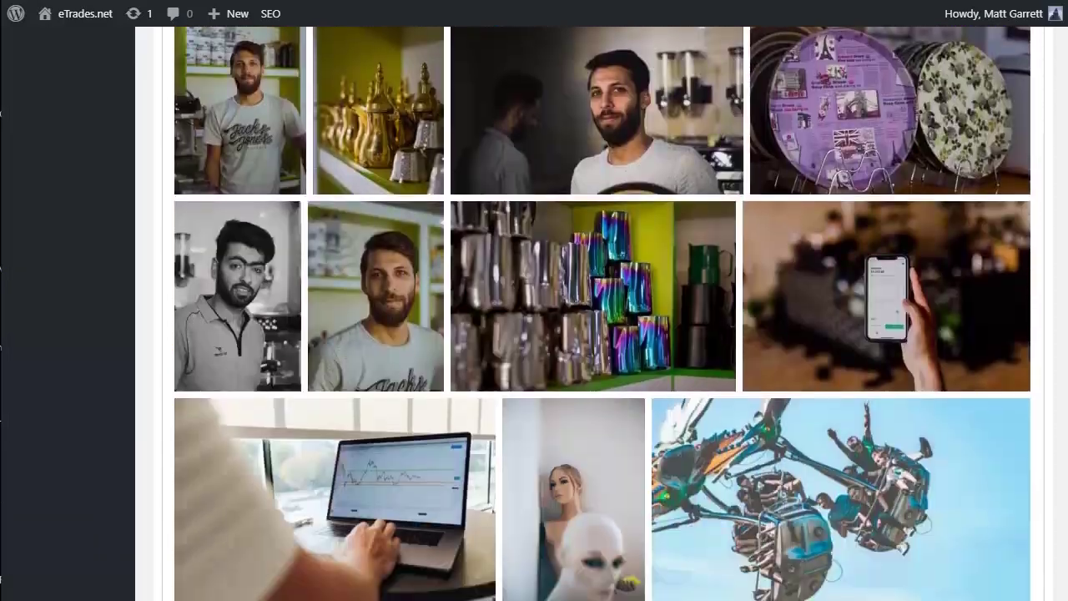
scroll(603, 314, "down", 5)
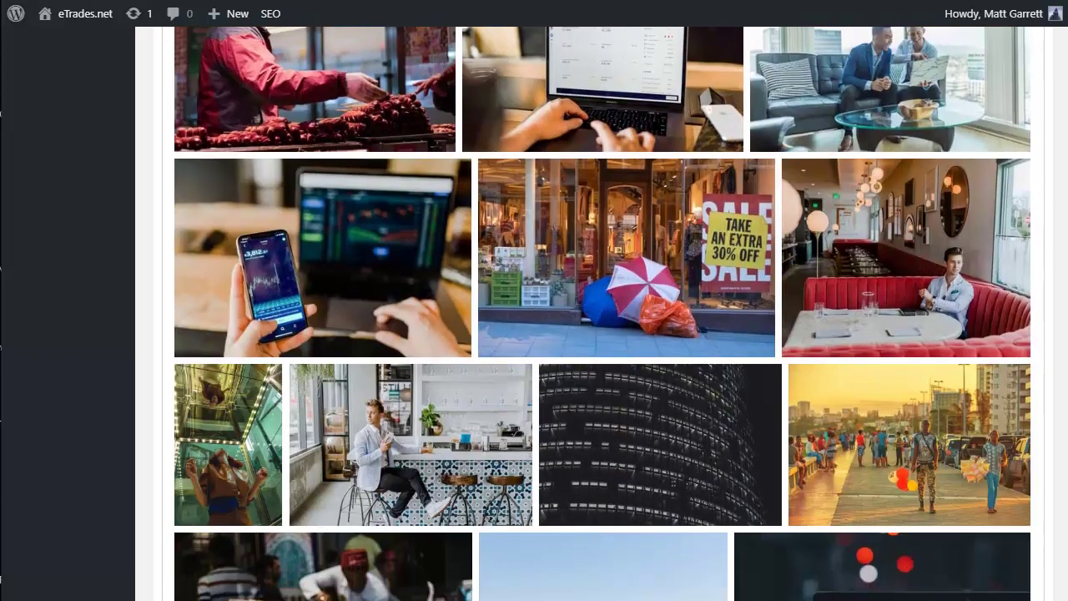
scroll(602, 314, "down", 5)
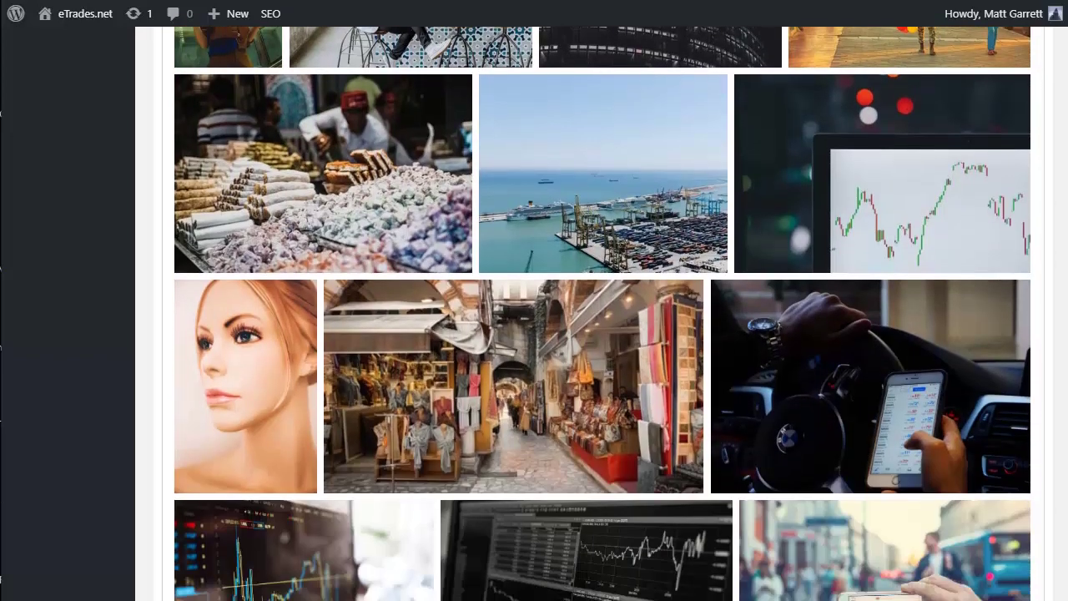
scroll(603, 314, "down", 1)
scroll(602, 314, "down", 1)
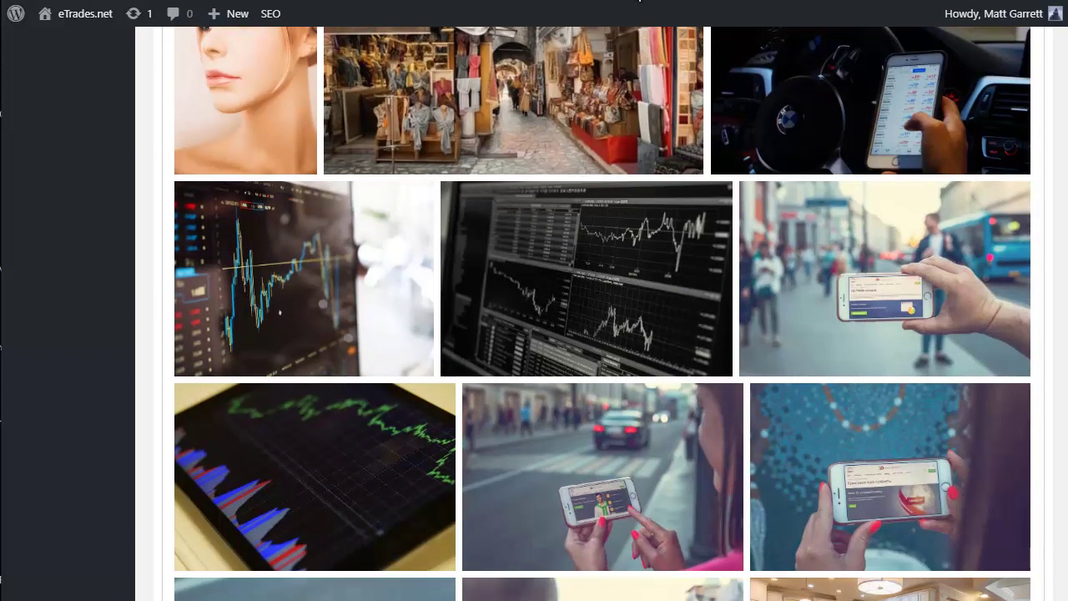
Add the energepic.com Pexels photo of a trading chart on a dark screen to the WordPress media library.
mouse_move(309, 305)
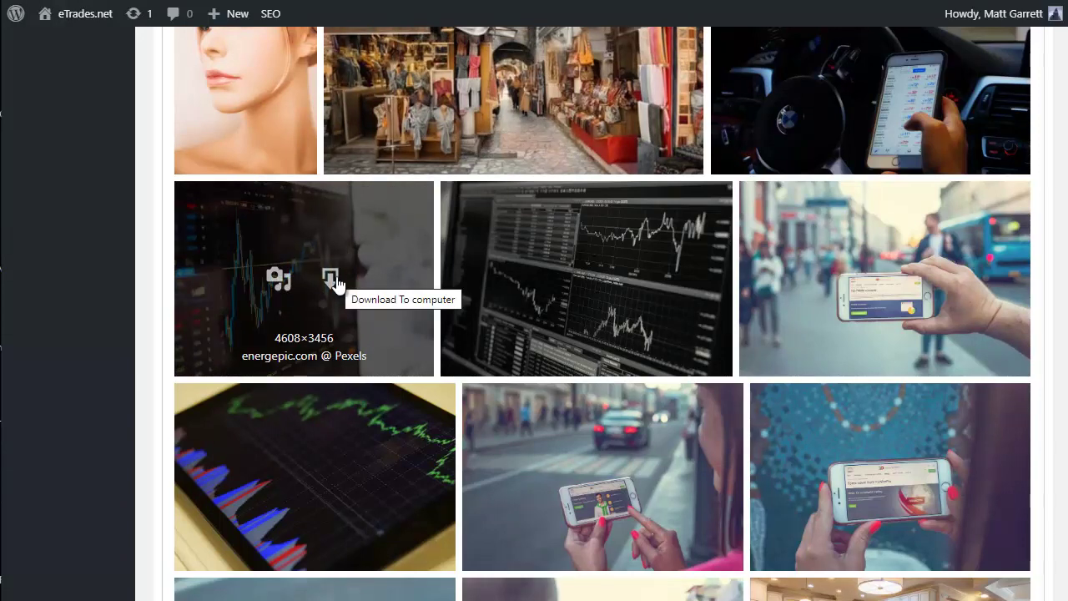
left_click(277, 282)
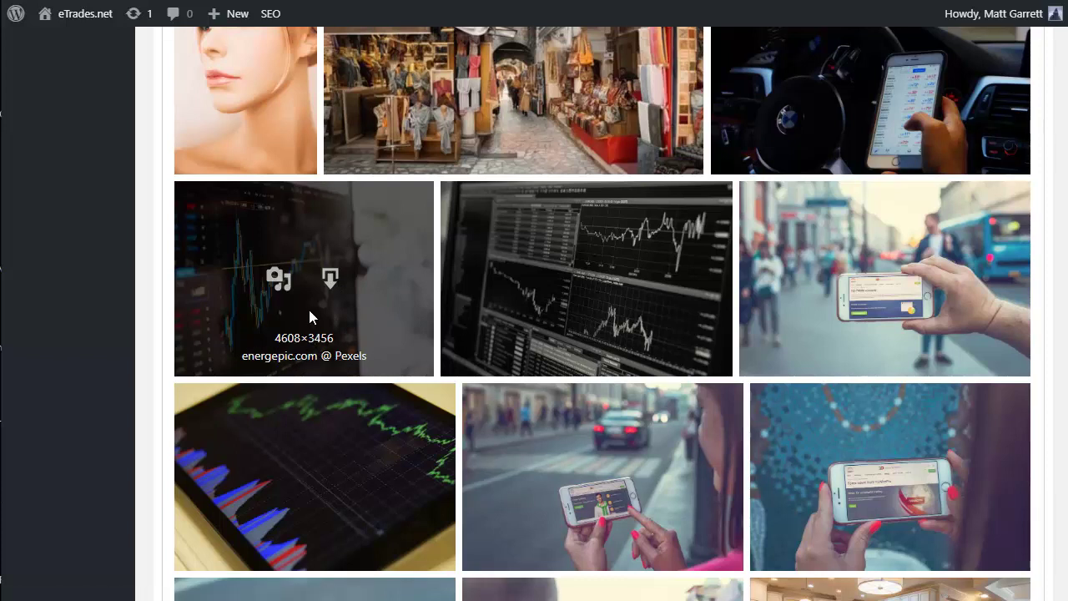
left_click(280, 282)
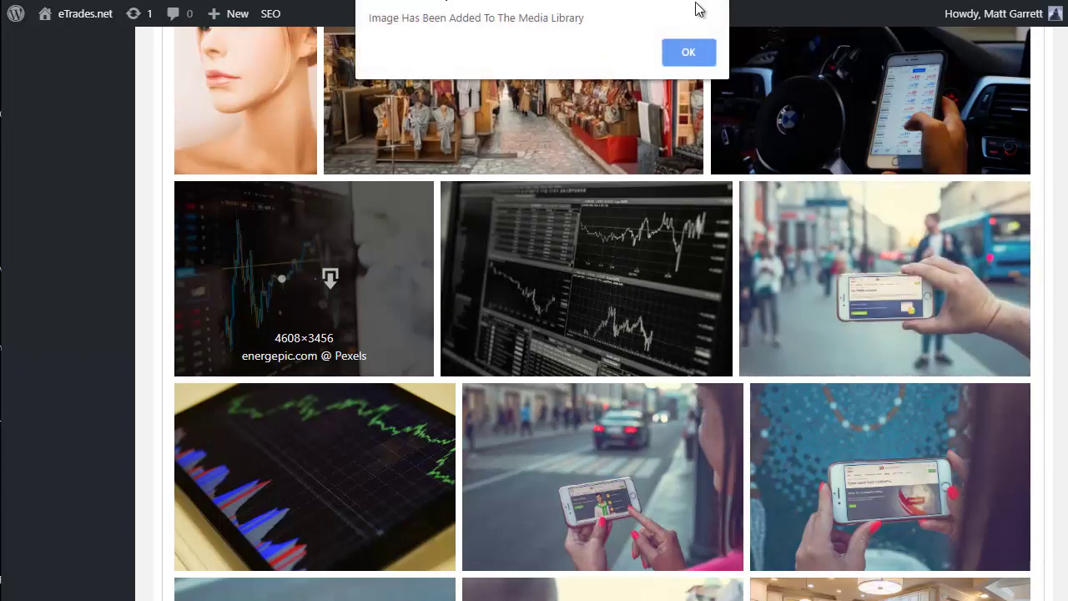
left_click(686, 53)
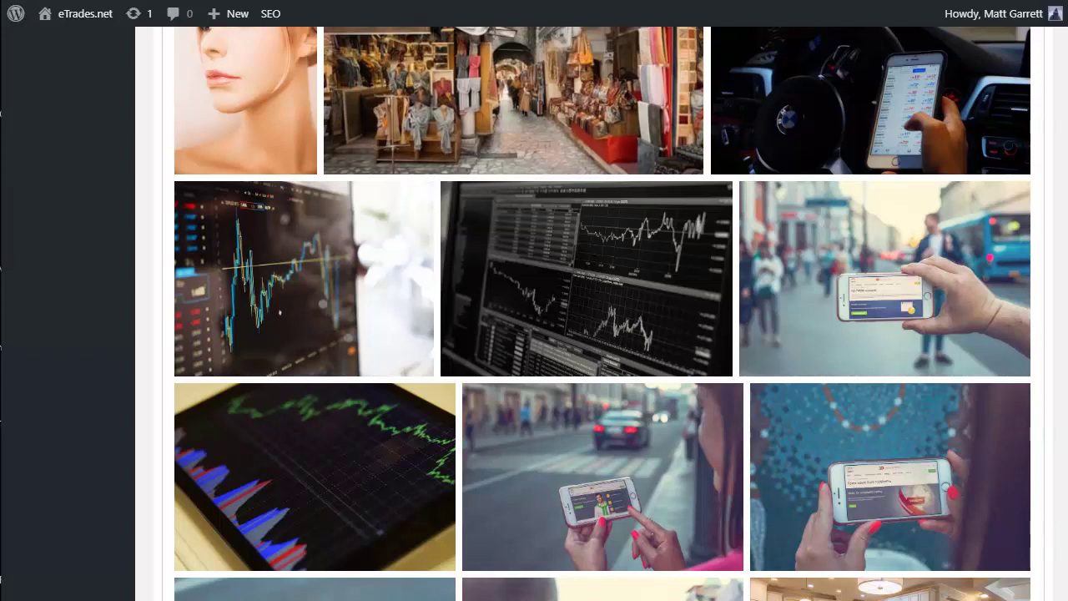
Add the blue Pixabay candlestick chart illustration with yellow and white curves to the WordPress media library.
scroll(603, 314, "down", 5)
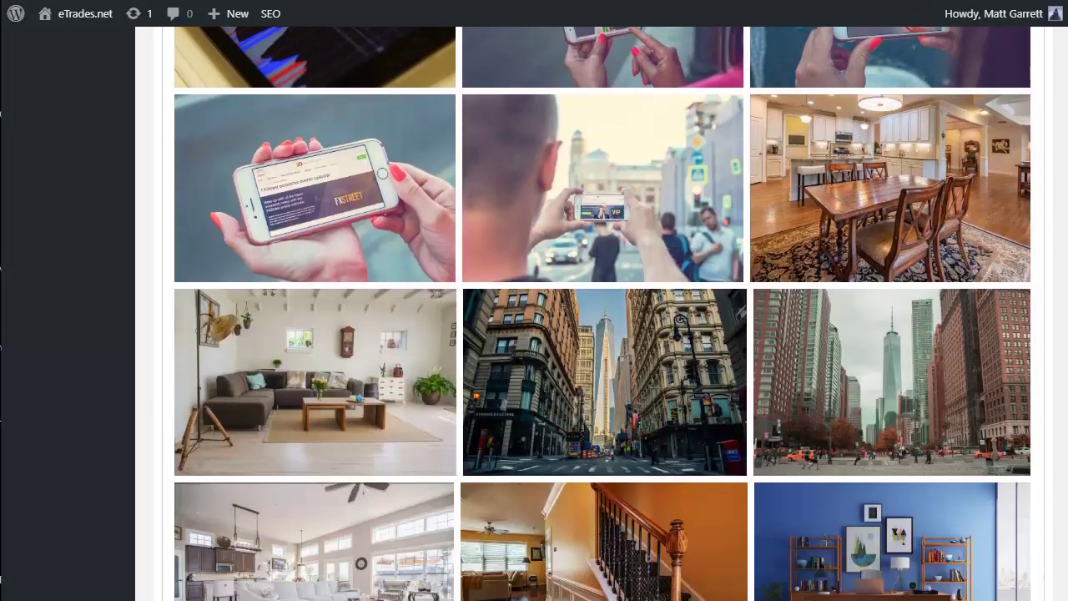
scroll(602, 314, "down", 12)
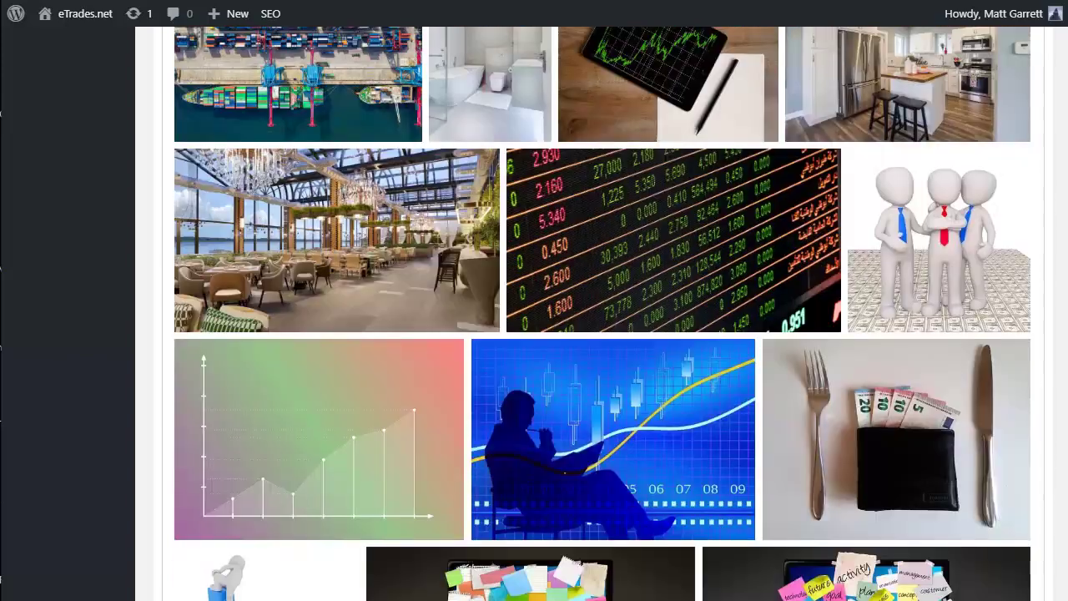
scroll(602, 314, "down", 10)
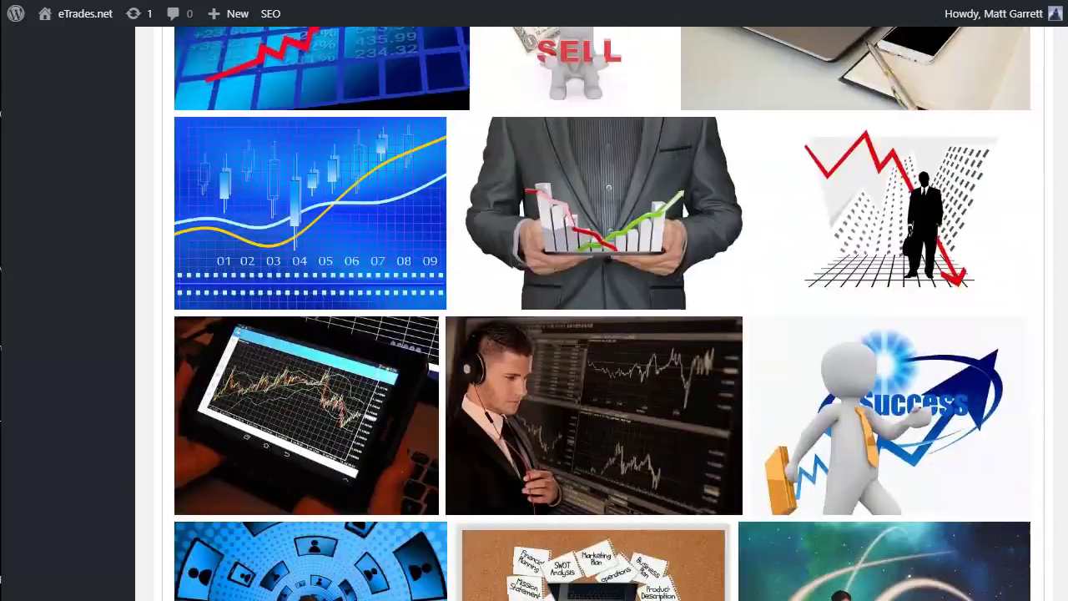
scroll(981, 489, "down", 1)
mouse_move(346, 203)
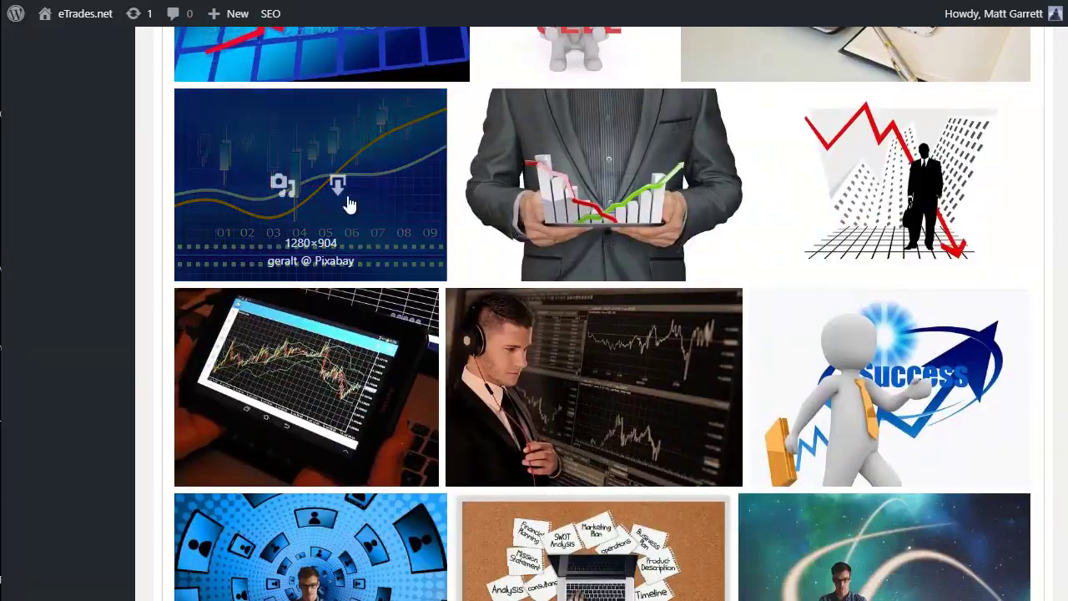
left_click(283, 185)
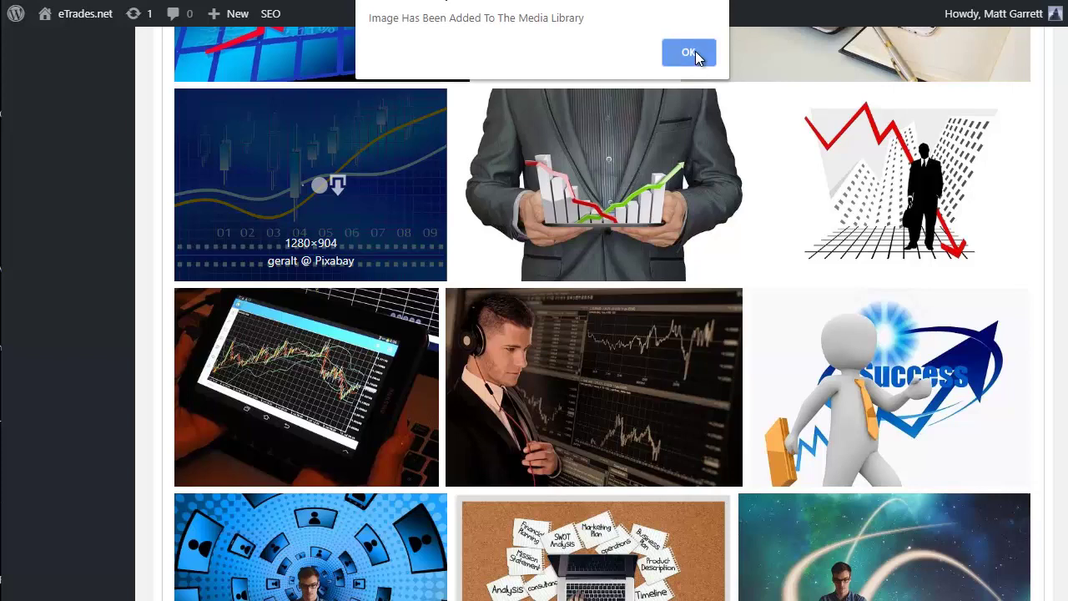
left_click(688, 53)
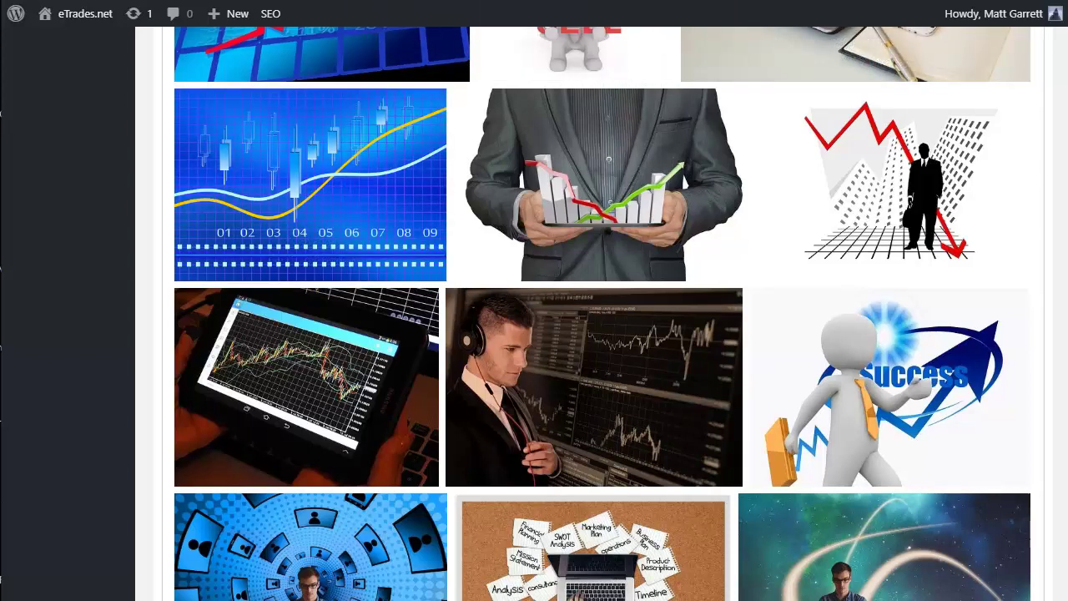
scroll(603, 314, "down", 15)
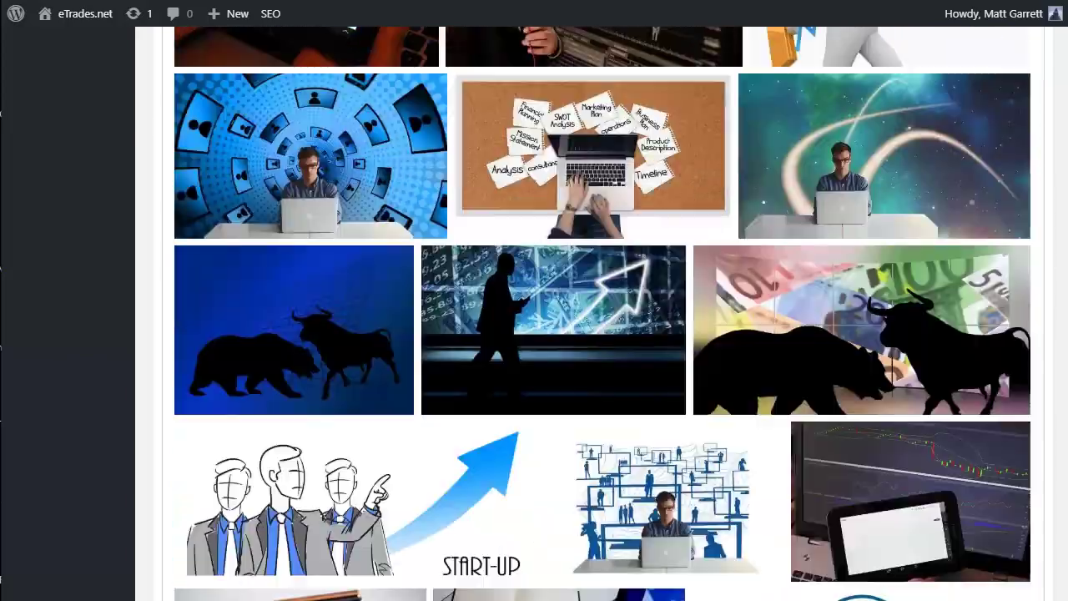
scroll(603, 314, "down", 14)
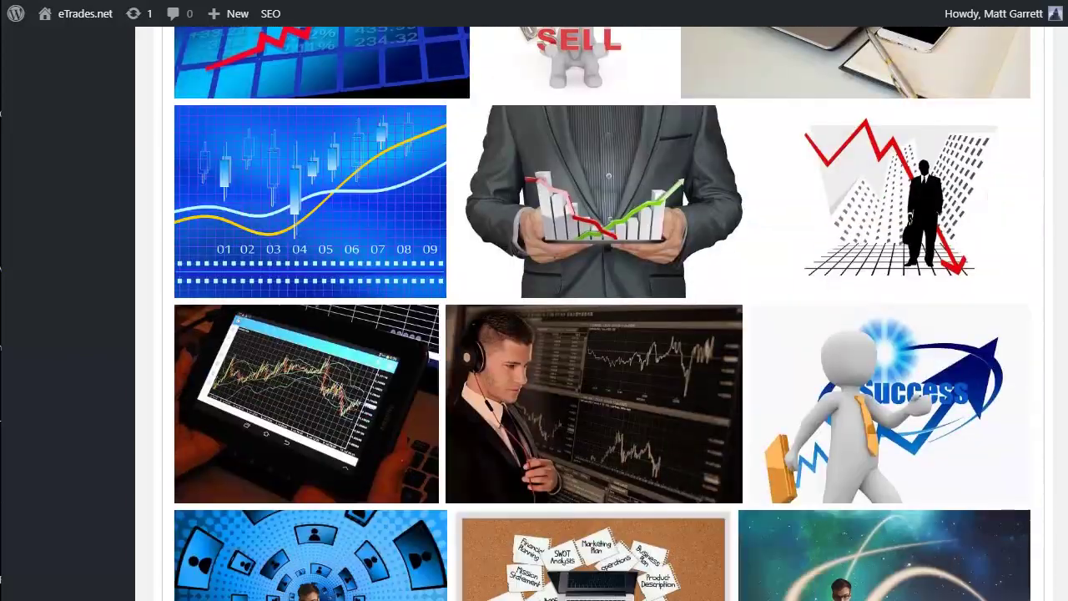
scroll(603, 314, "down", 12)
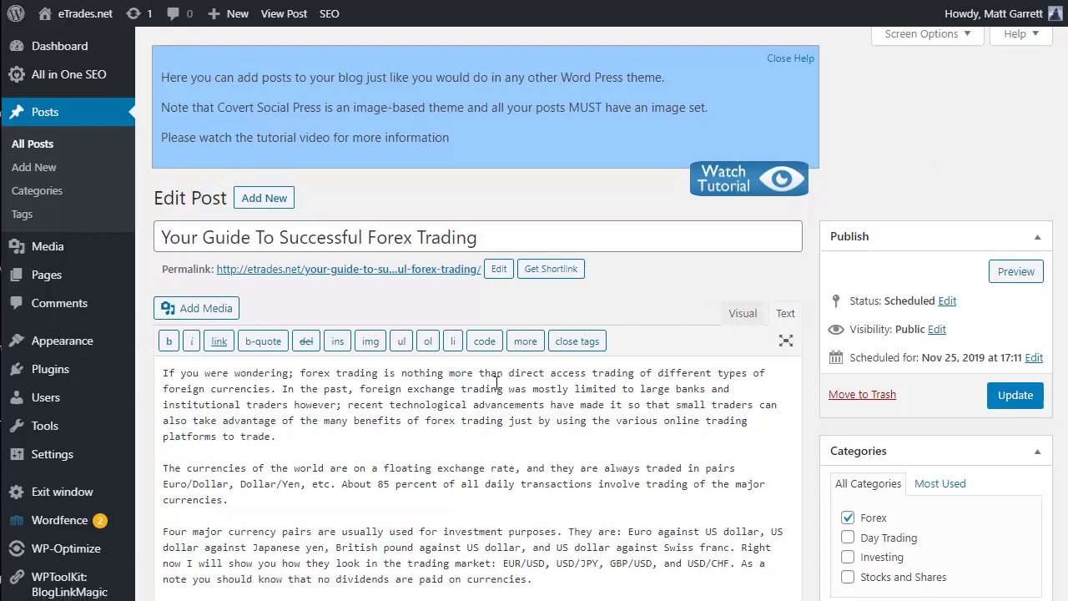
Insert the blue candlestick chart image after "collect profits from it." in the Your Guide To Successful Forex Trading post and show it in Visual mode.
scroll(543, 374, "down", 1)
scroll(543, 375, "down", 3)
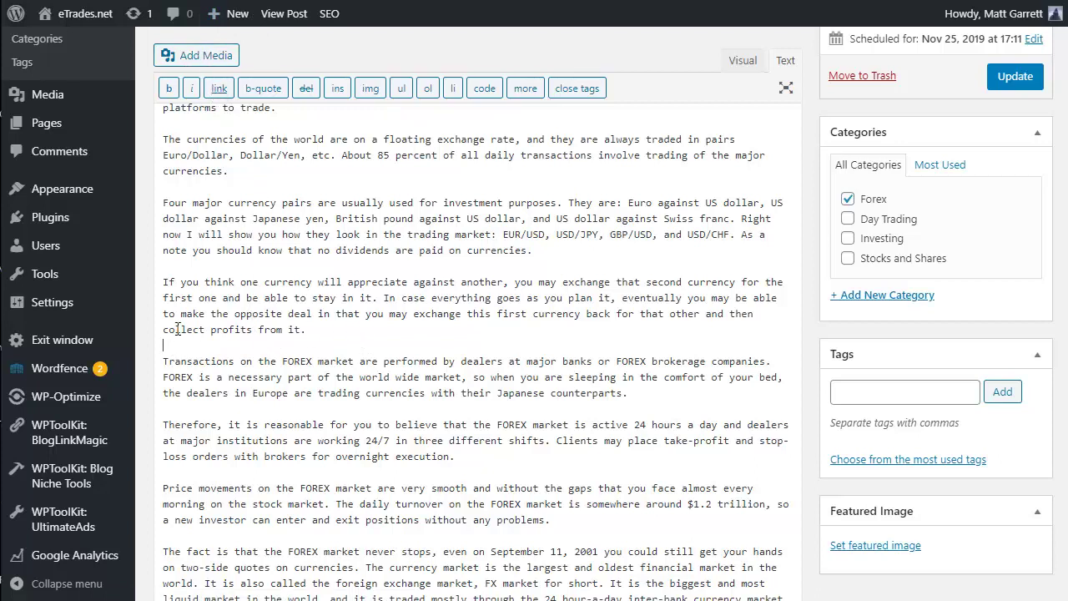
left_click(202, 53)
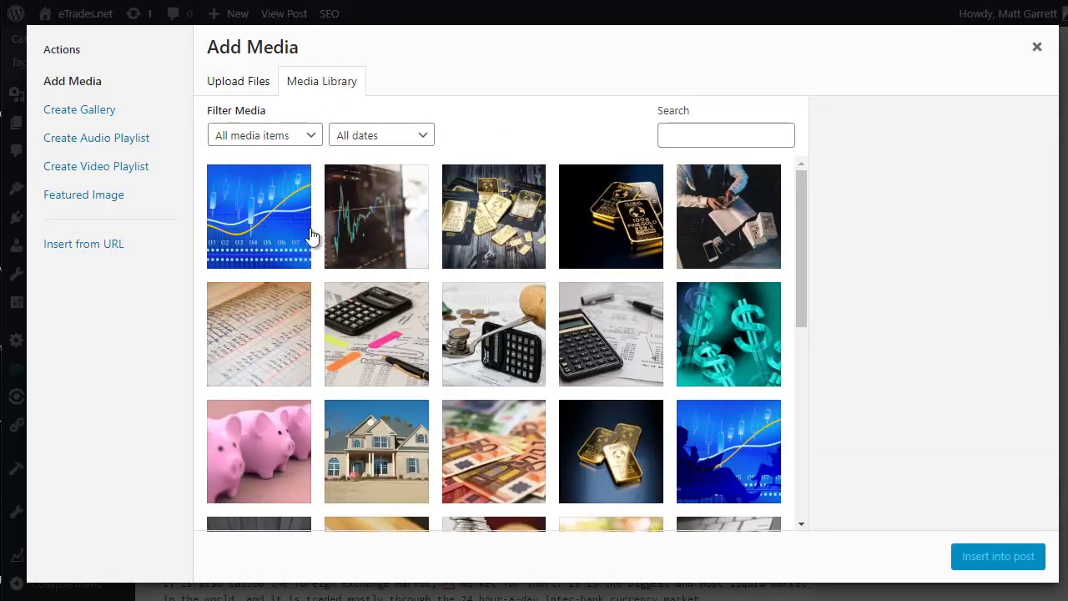
left_click(267, 236)
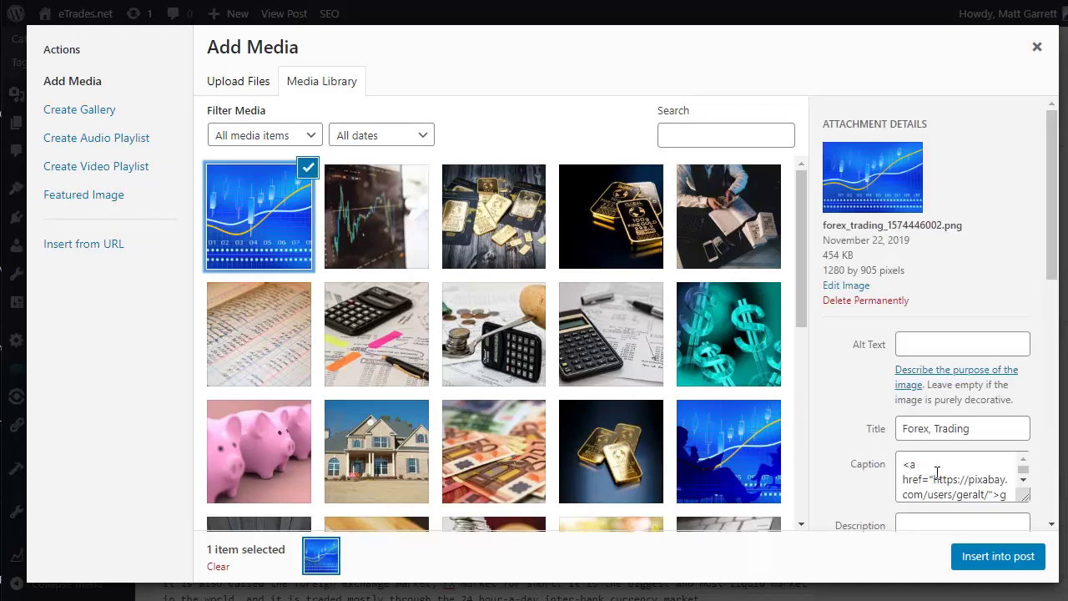
left_click(977, 555)
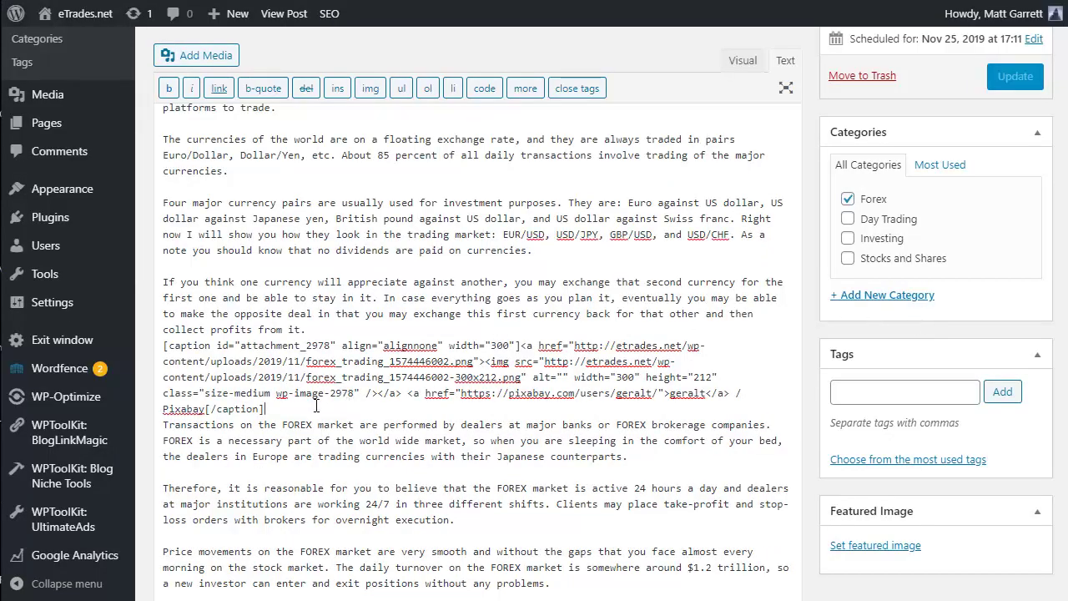
left_click(739, 67)
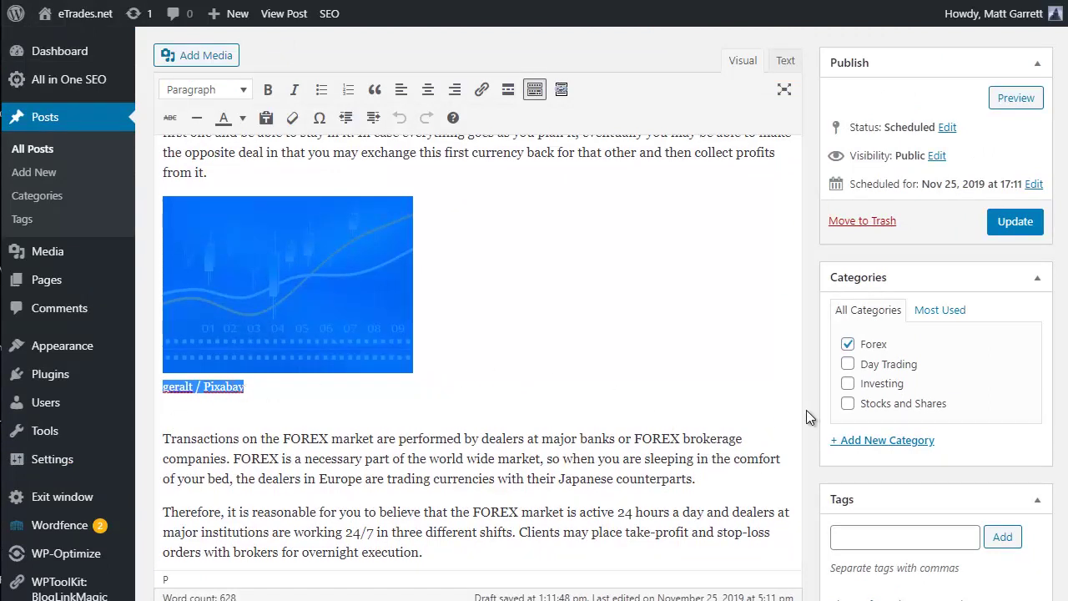
Set the photo of a trading chart on a dark screen as the post's featured image and update the post.
scroll(806, 410, "down", 4)
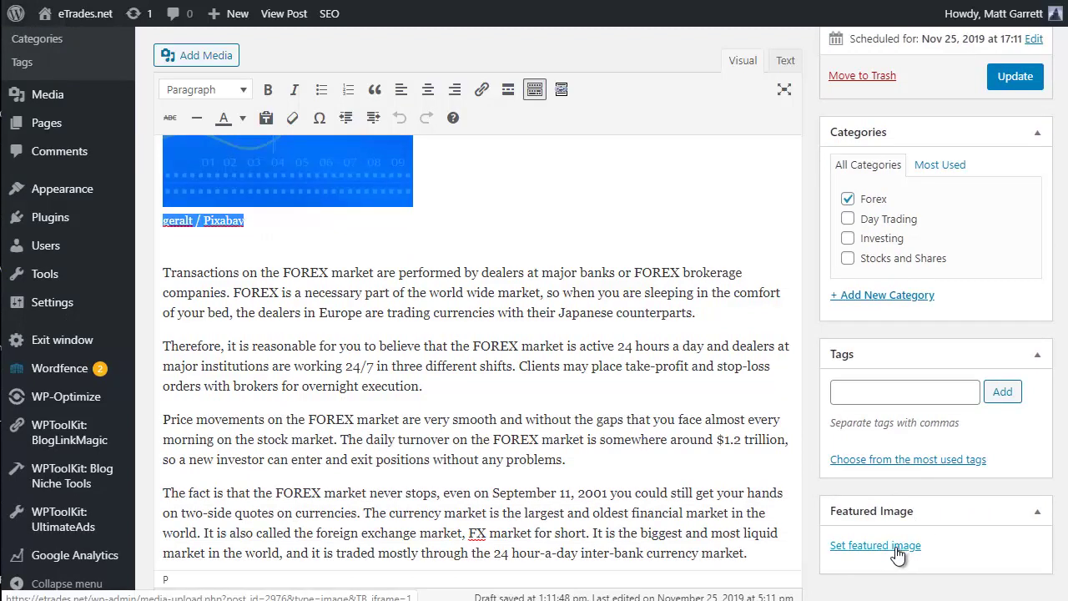
left_click(899, 547)
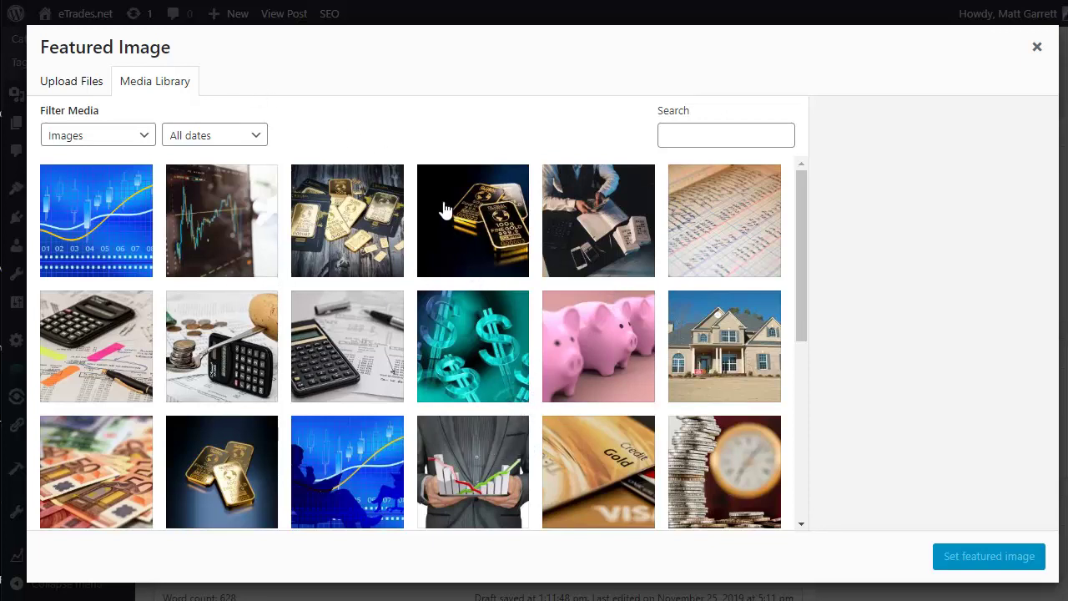
left_click(219, 242)
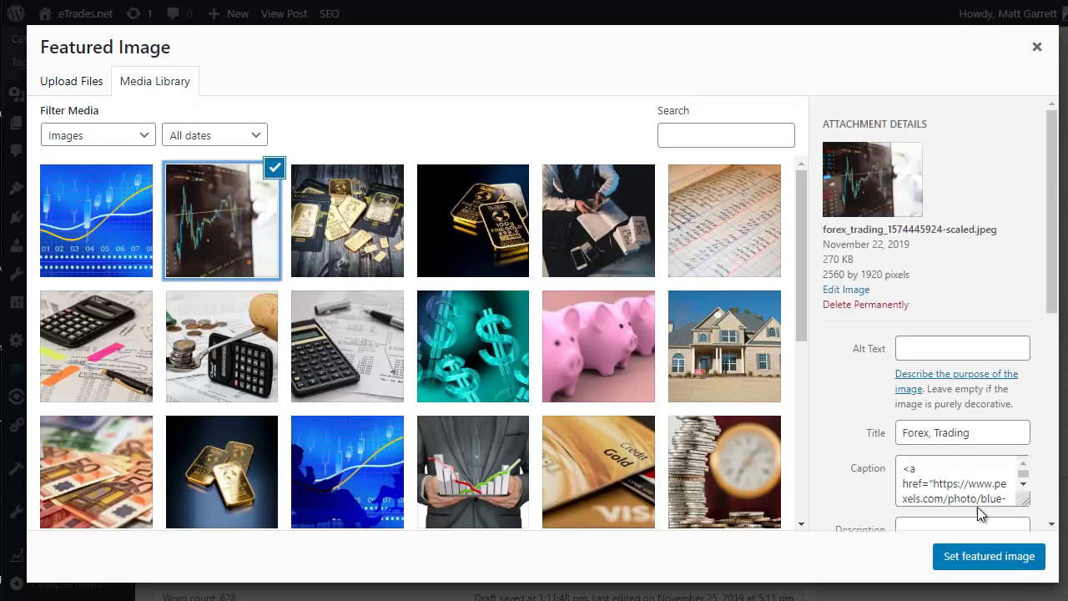
left_click(986, 556)
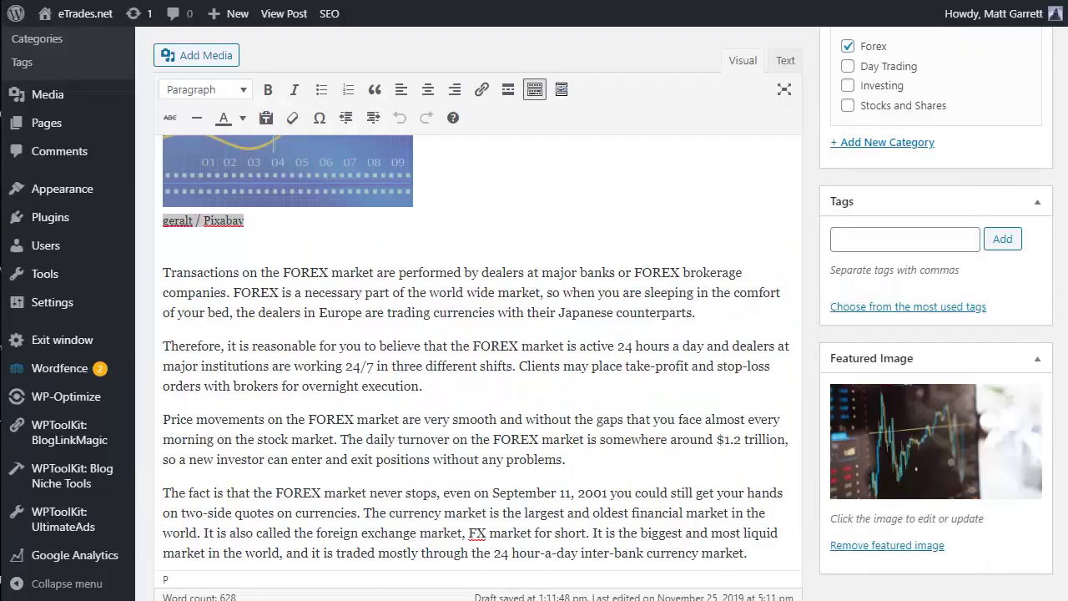
scroll(535, 334, "up", 10)
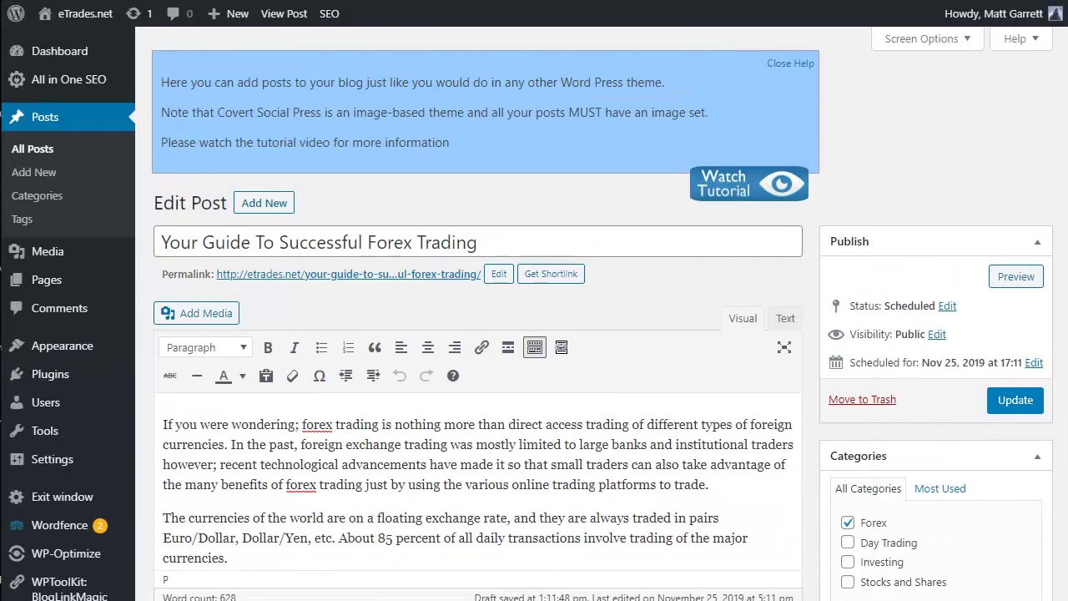
left_click(1020, 401)
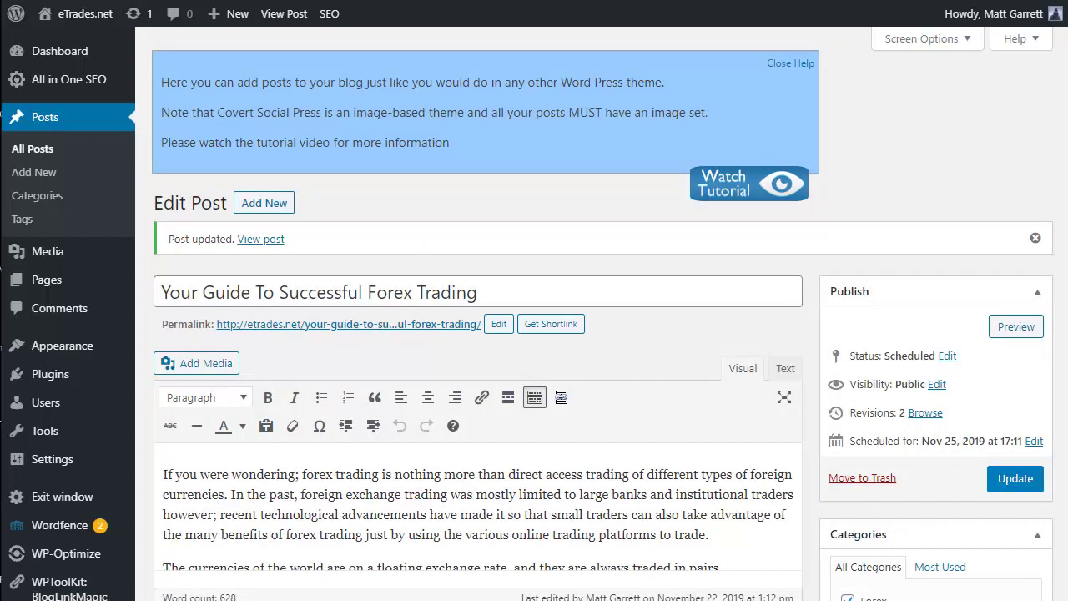
Copy "forex trading strategies" from the Notepad keyword list into the post's All in One SEO Pack keywords, followed by a comma.
scroll(889, 549, "down", 10)
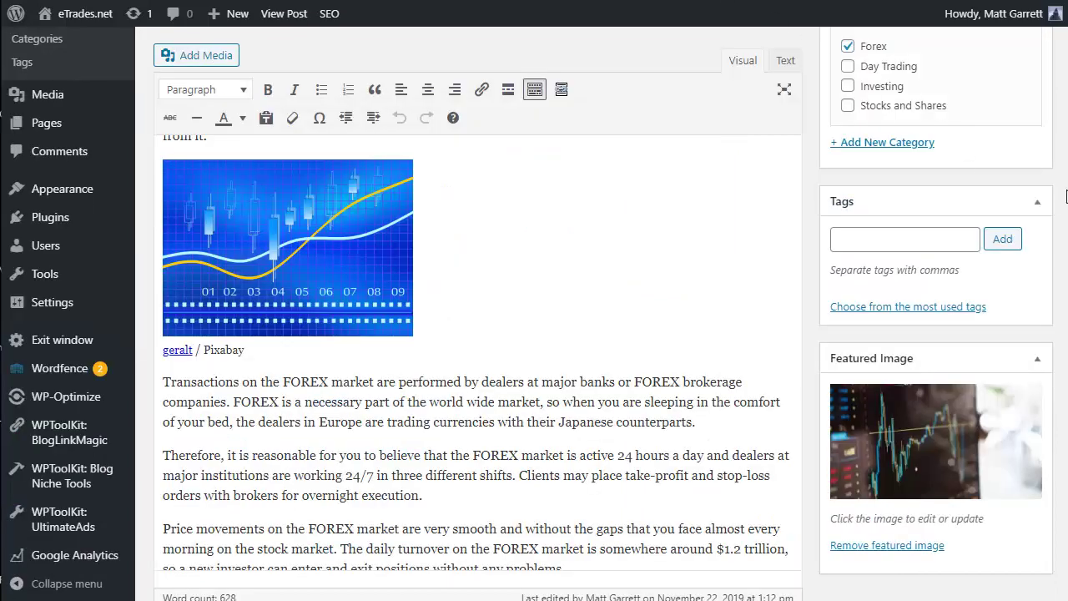
scroll(478, 333, "down", 15)
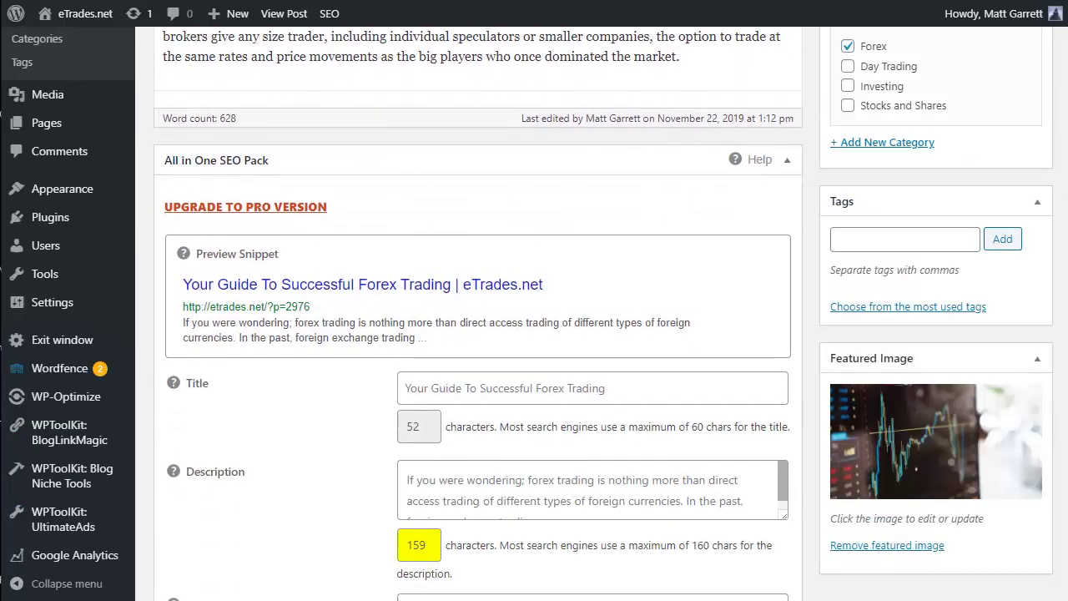
scroll(478, 334, "down", 1)
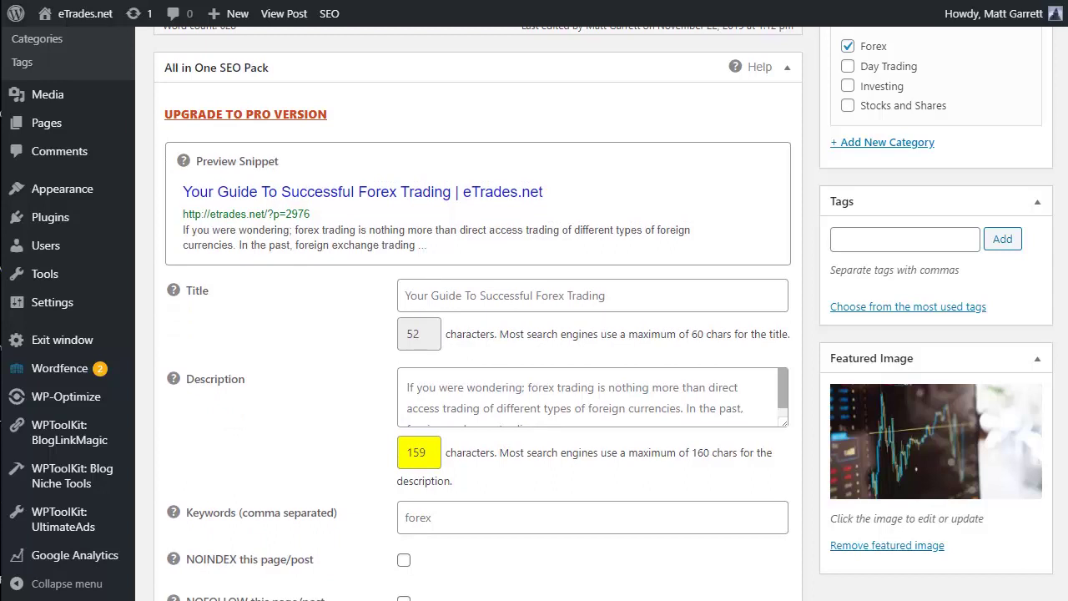
left_click(492, 516)
key("alt+Tab")
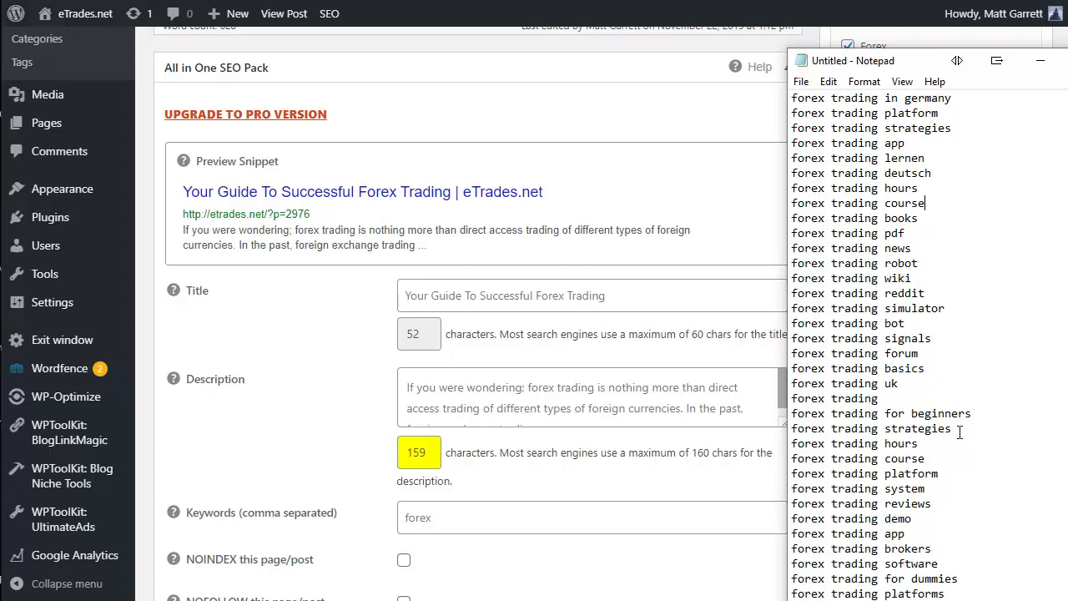
left_click_drag(963, 426, 788, 432)
key("ctrl+c")
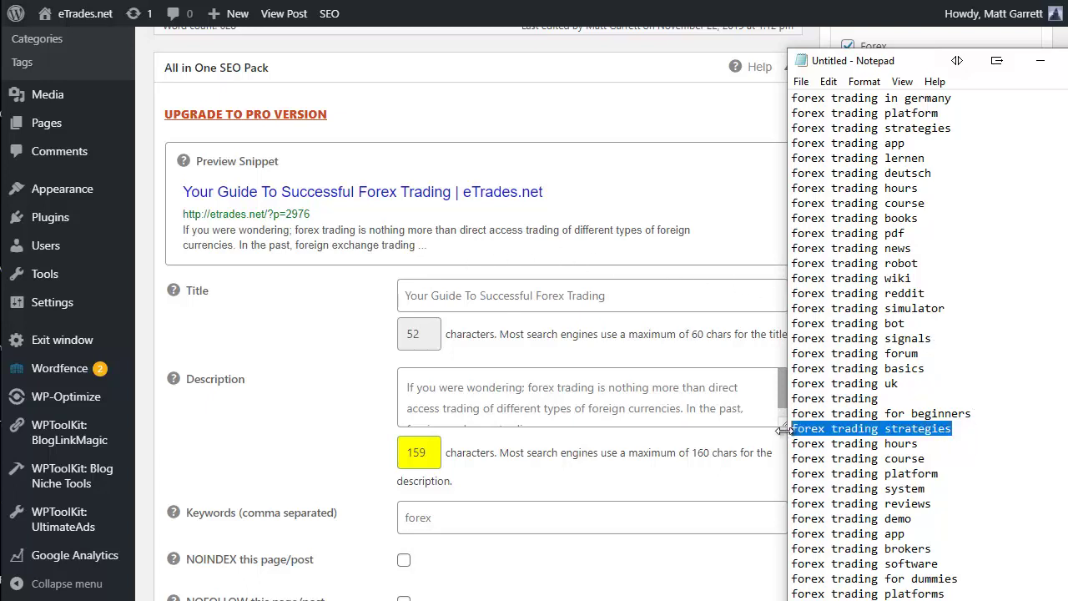
left_click(443, 526)
key("ctrl+v")
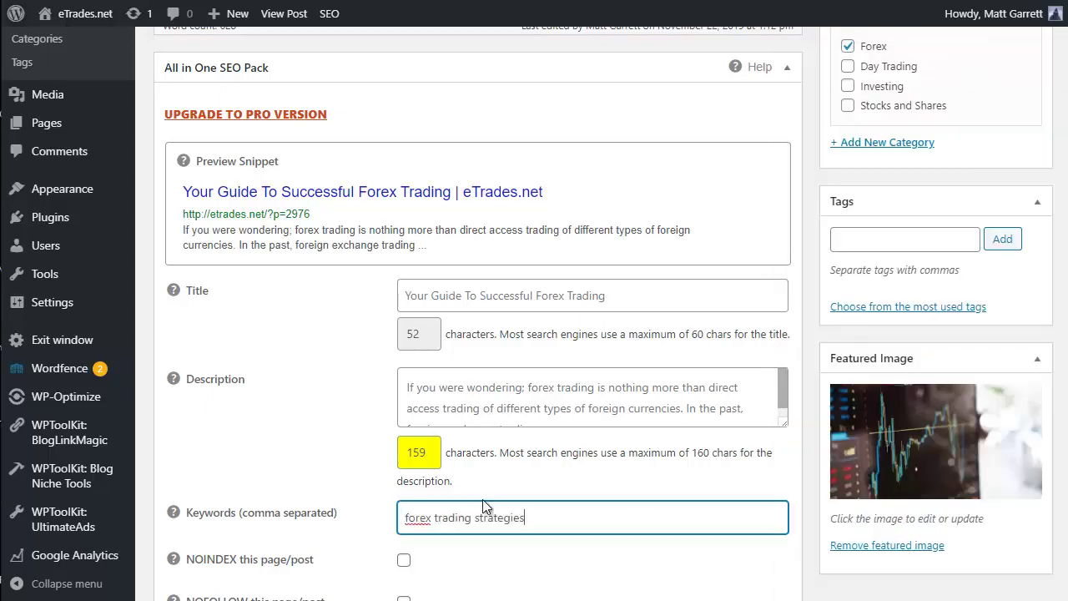
type(",")
Copy "forex trading for beginners" from the Notepad list and append it with a comma to the post's SEO keywords.
key("alt+Tab")
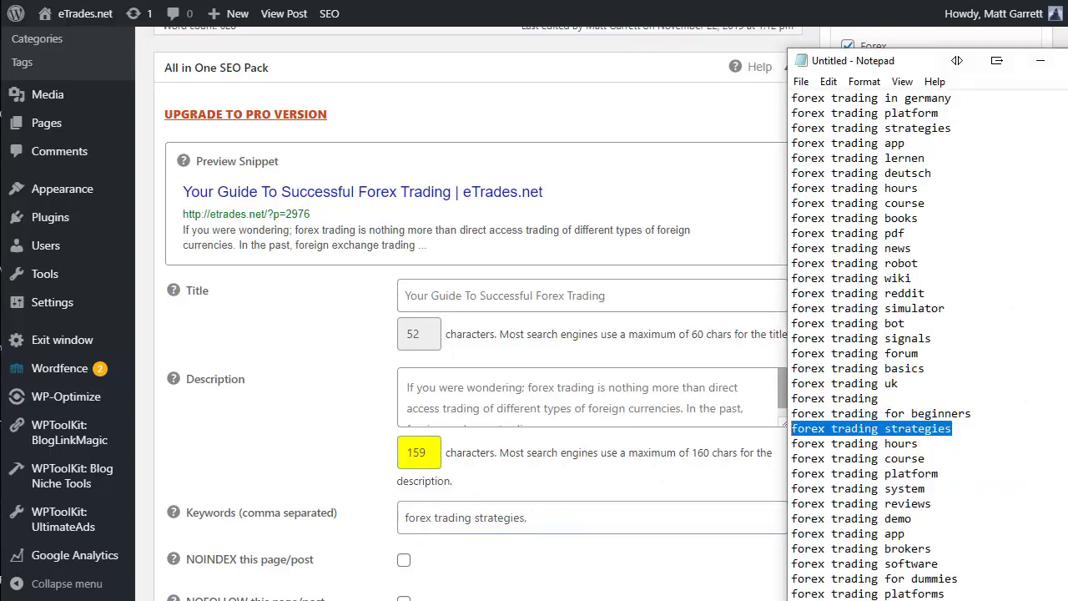
left_click_drag(981, 417, 784, 413)
key("ctrl+c")
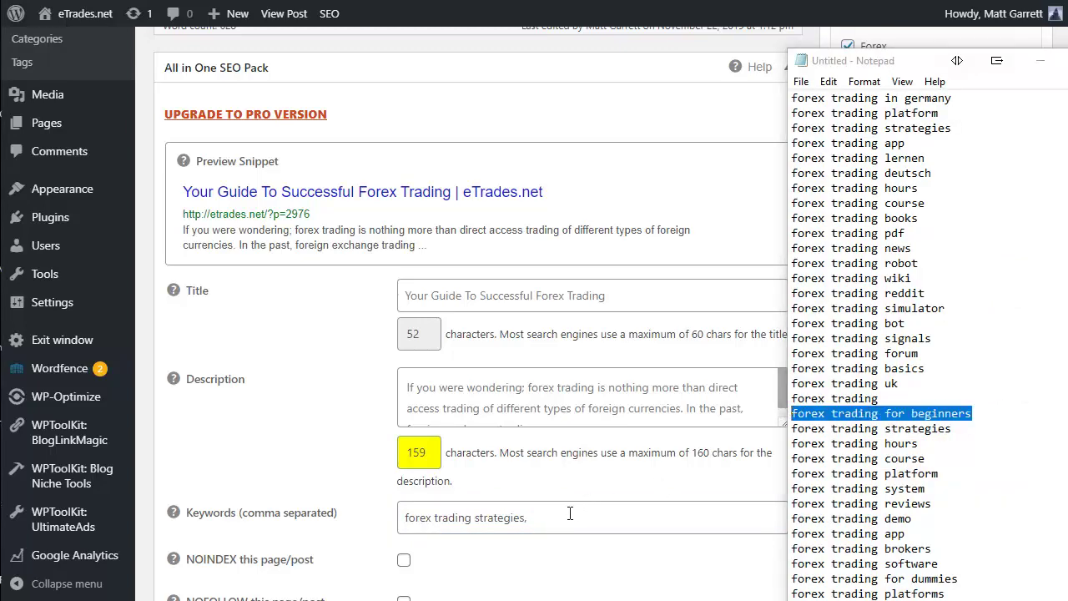
left_click(575, 517)
key("ctrl+v")
type(",")
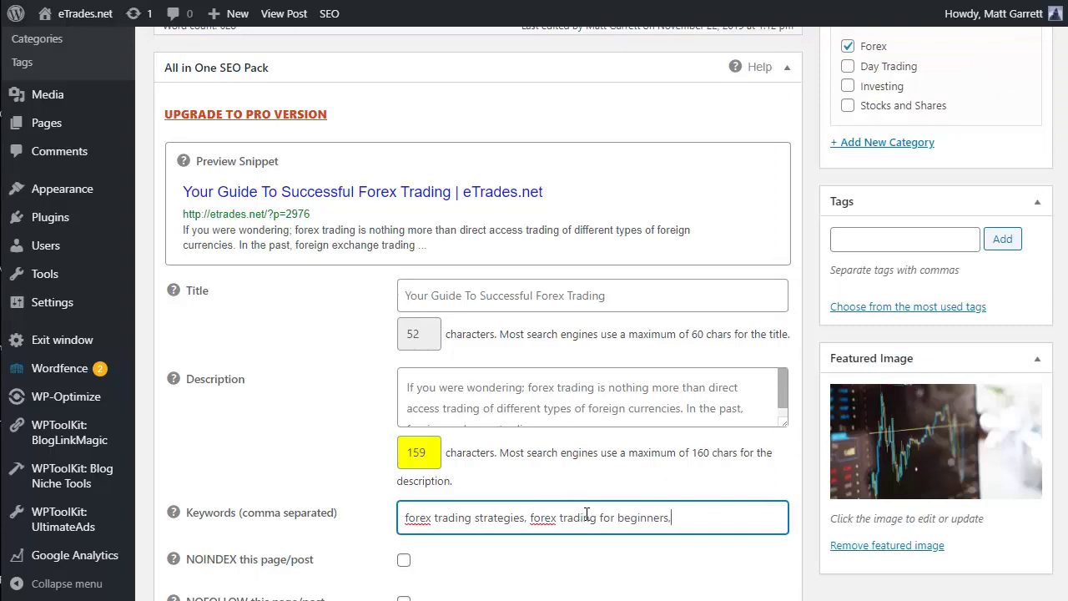
Copy "forex trading for dummies" from further down the Notepad list and append it to the post's SEO keywords.
key("alt+Tab")
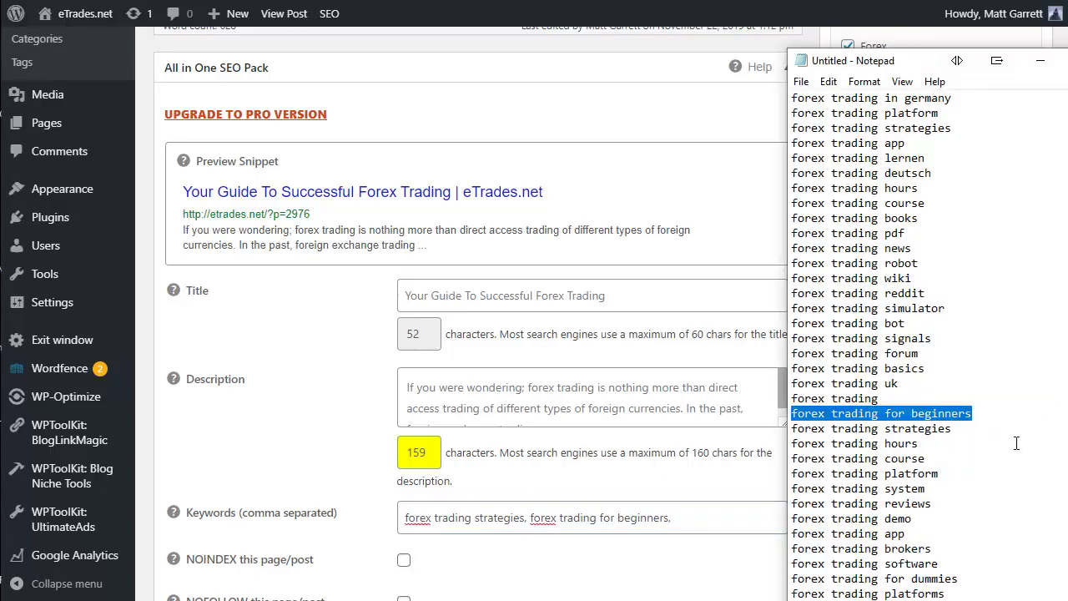
scroll(1016, 445, "down", 10)
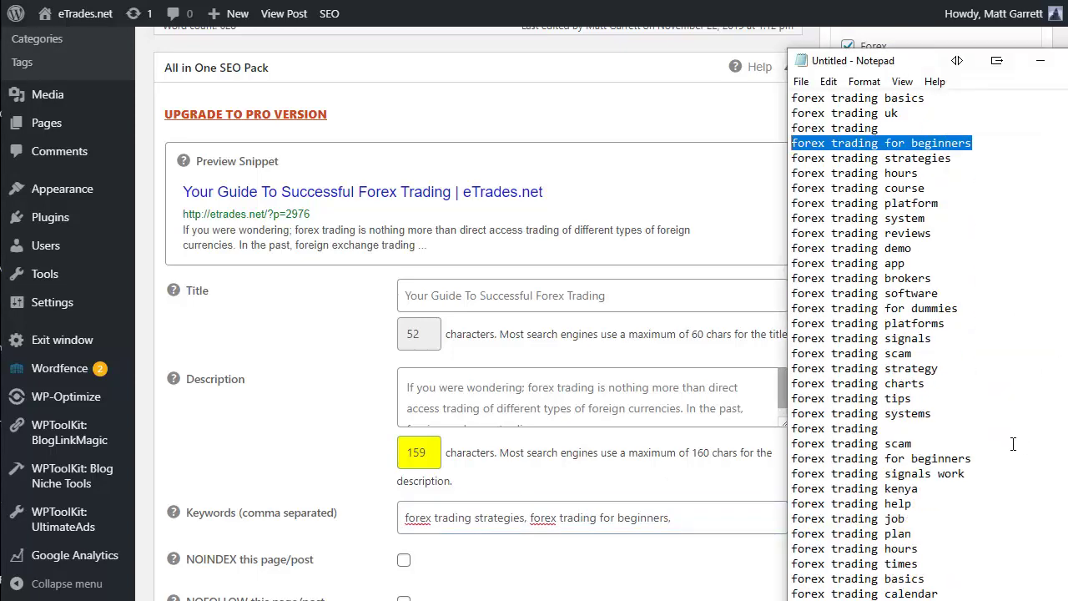
scroll(1013, 435, "down", 3)
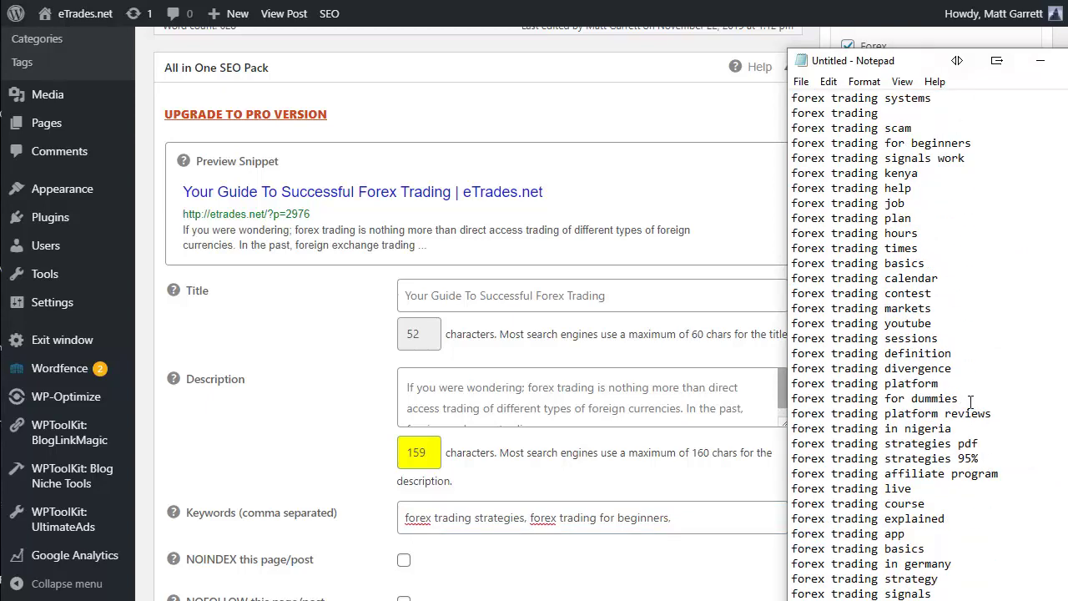
left_click_drag(960, 399, 791, 399)
key("ctrl+c")
left_click(706, 503)
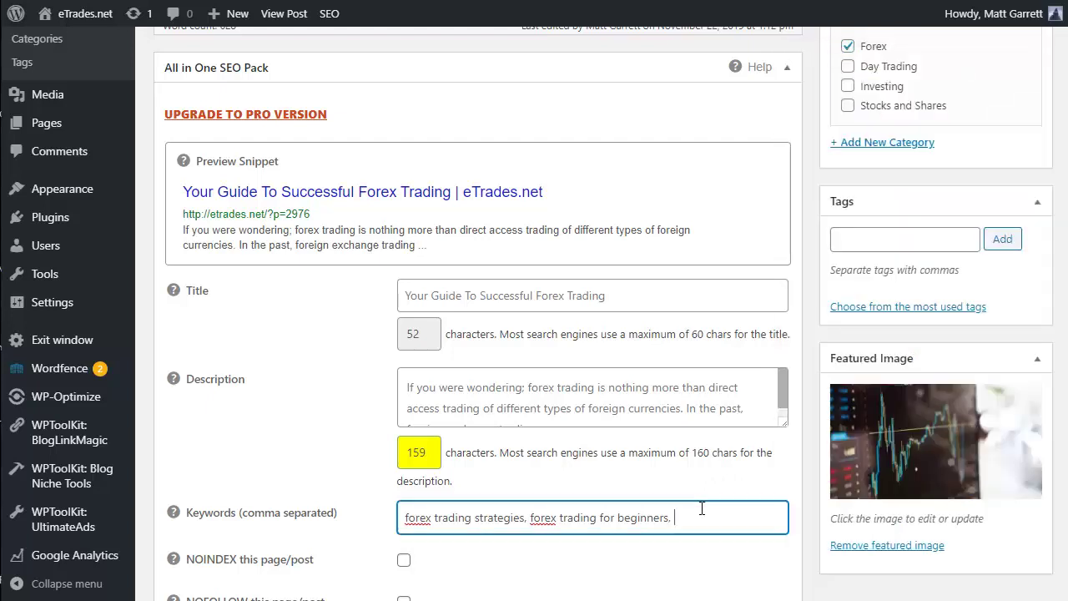
key("ctrl+v")
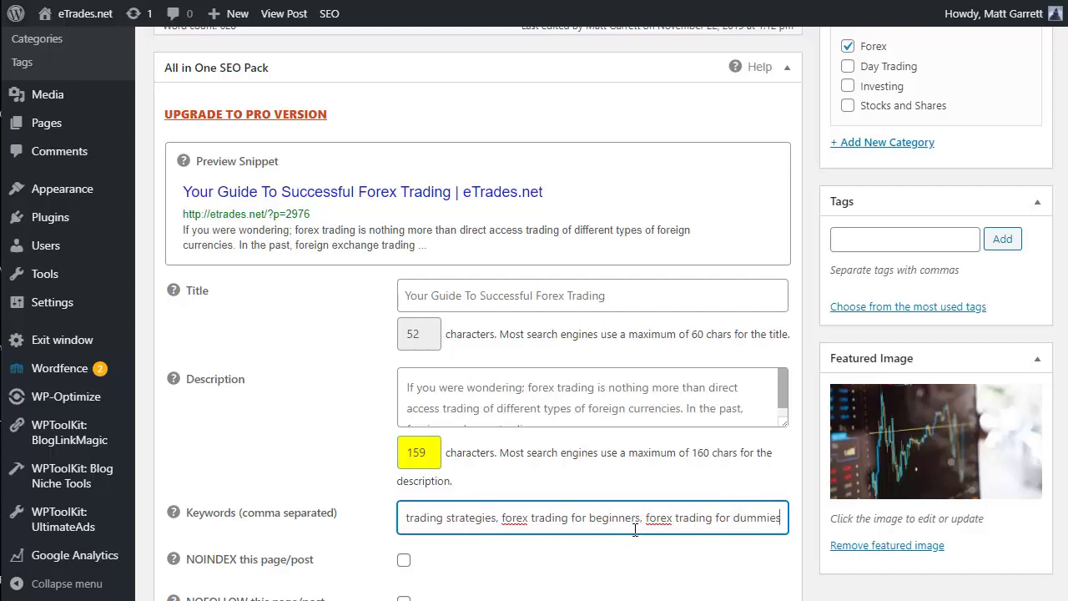
left_click(403, 519)
left_click_drag(403, 518, 400, 519)
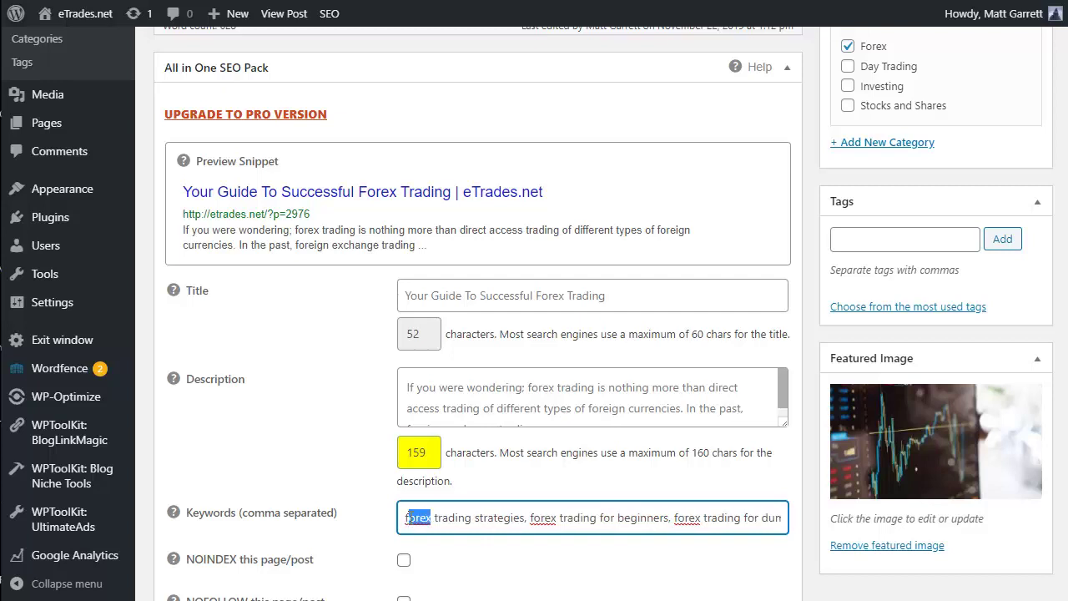
left_click(403, 519)
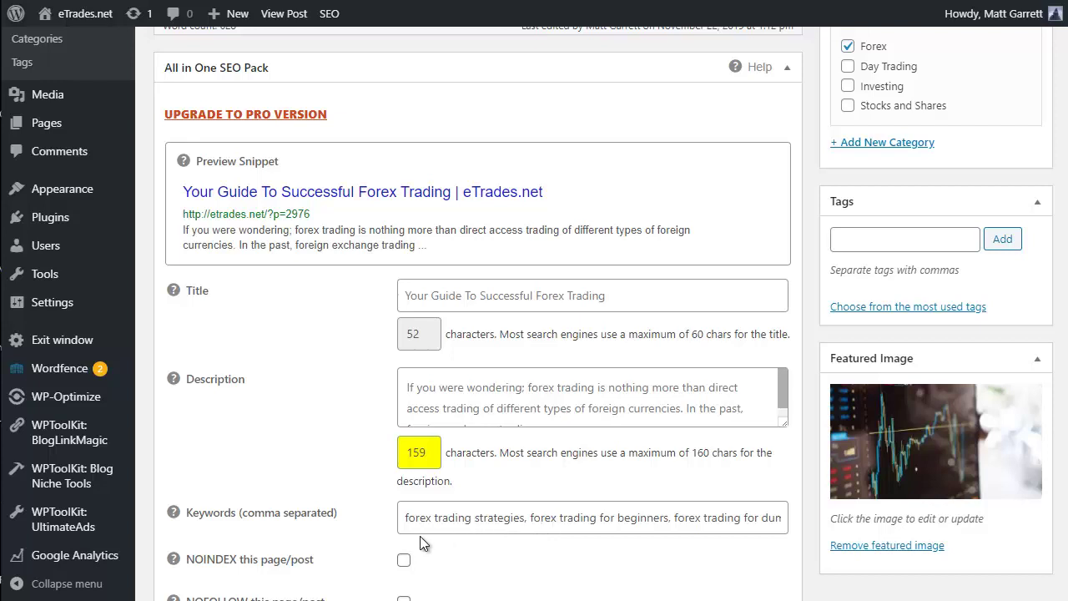
Copy the SEO keywords "forex trading strategies, forex trading for beginners, forex trading for dummies" into the post's tags and update the post.
left_click_drag(405, 517, 819, 478)
key("ctrl+c")
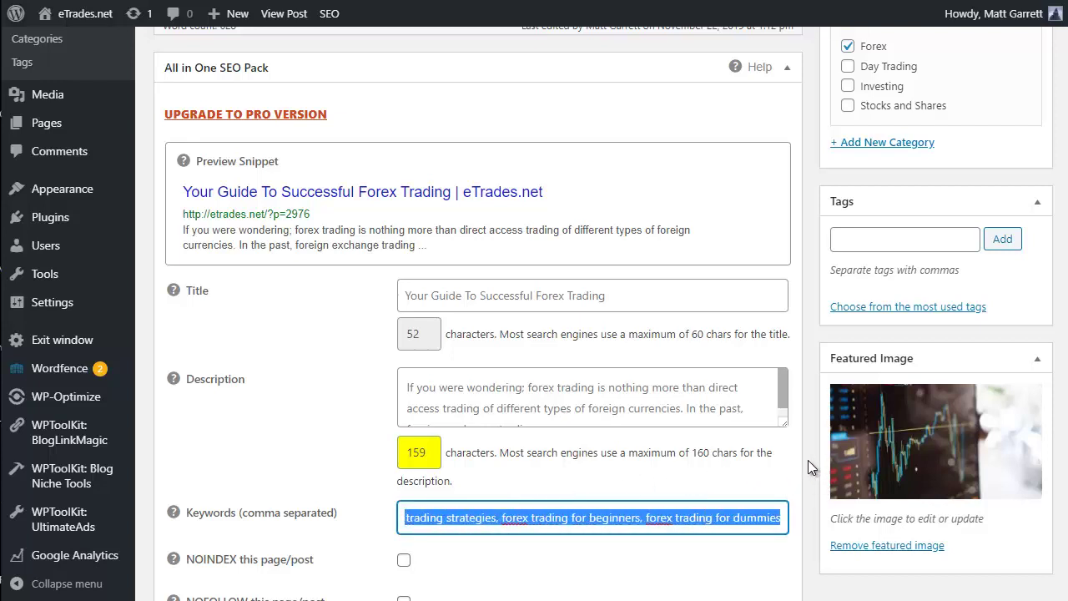
left_click(864, 238)
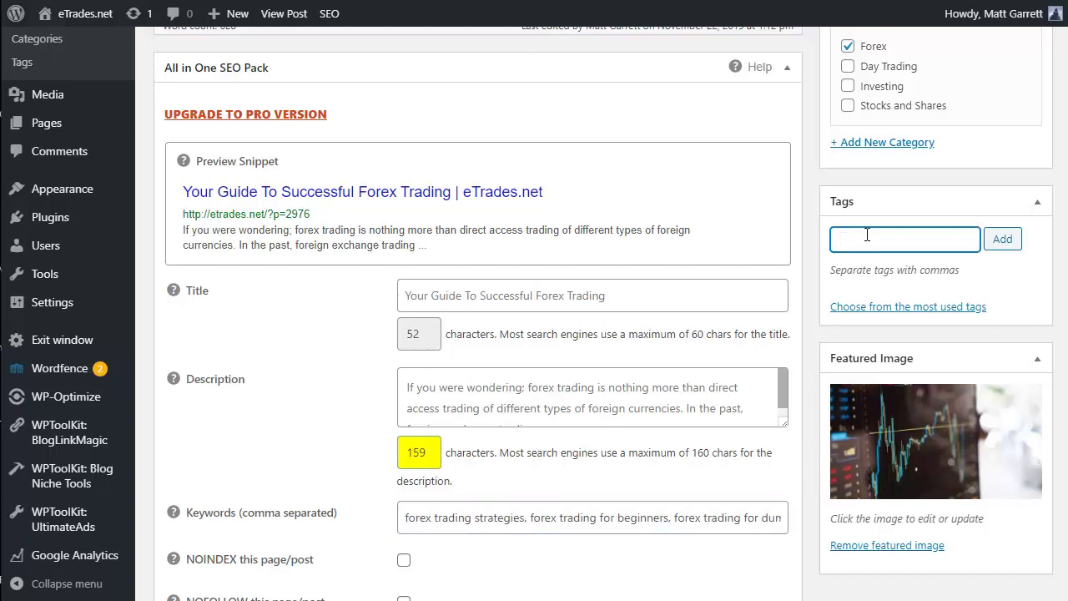
key("ctrl+v")
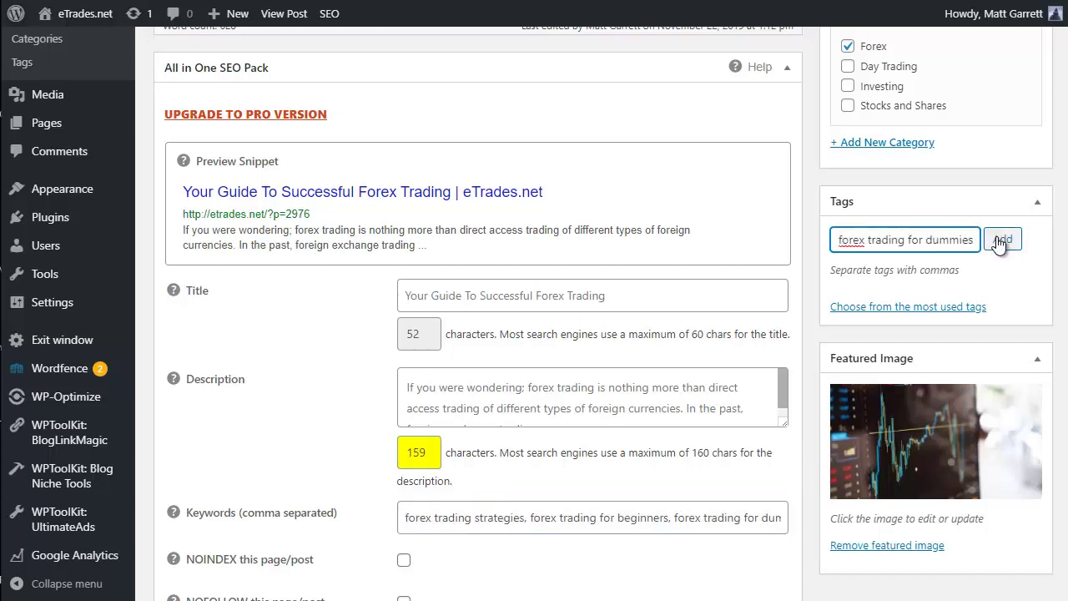
left_click(1003, 241)
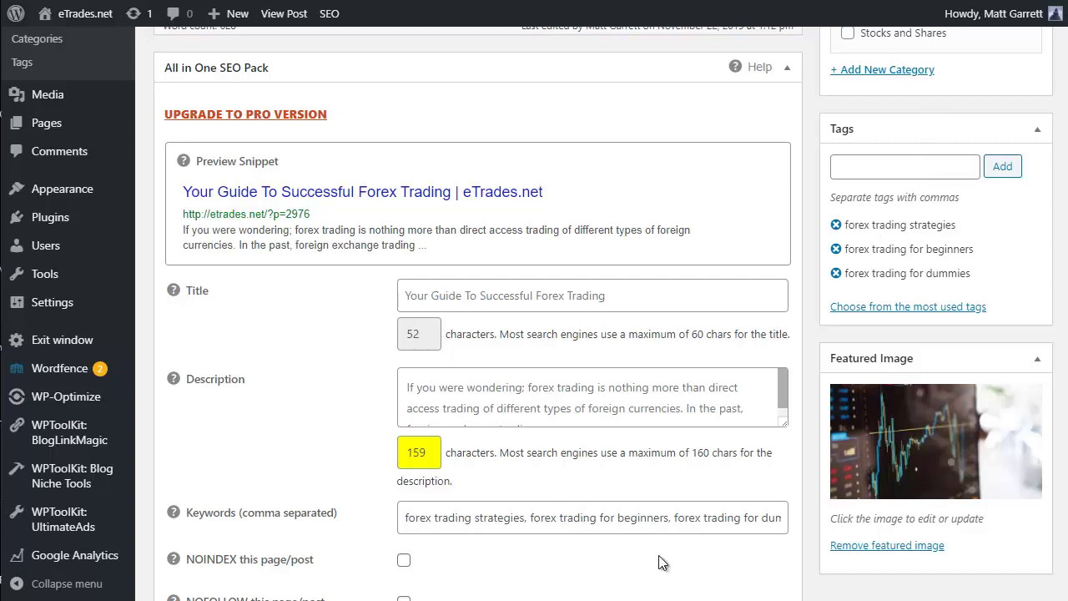
left_click(905, 167)
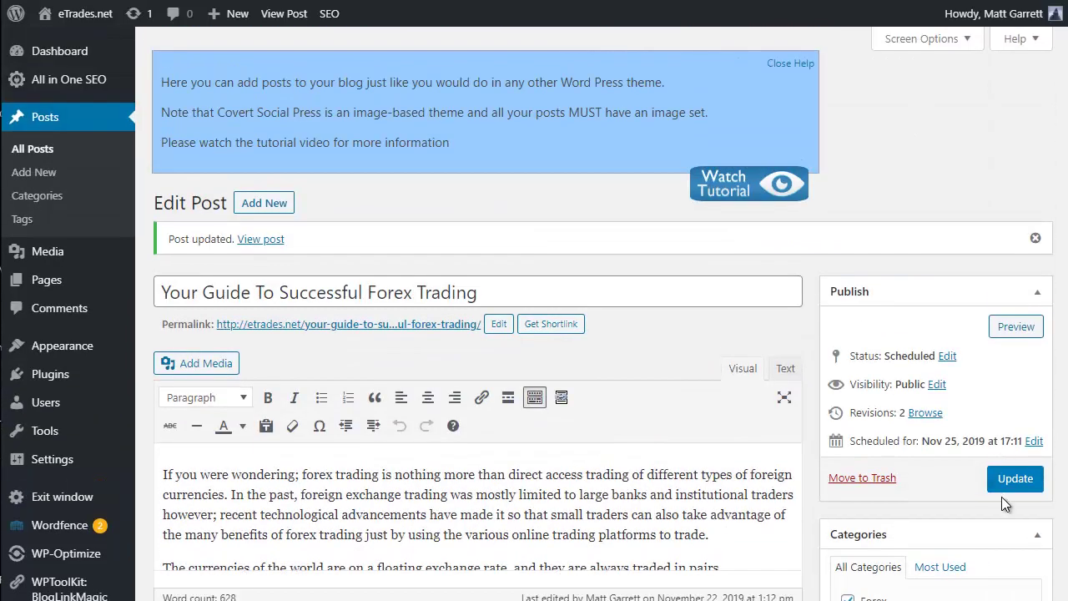
left_click(1014, 481)
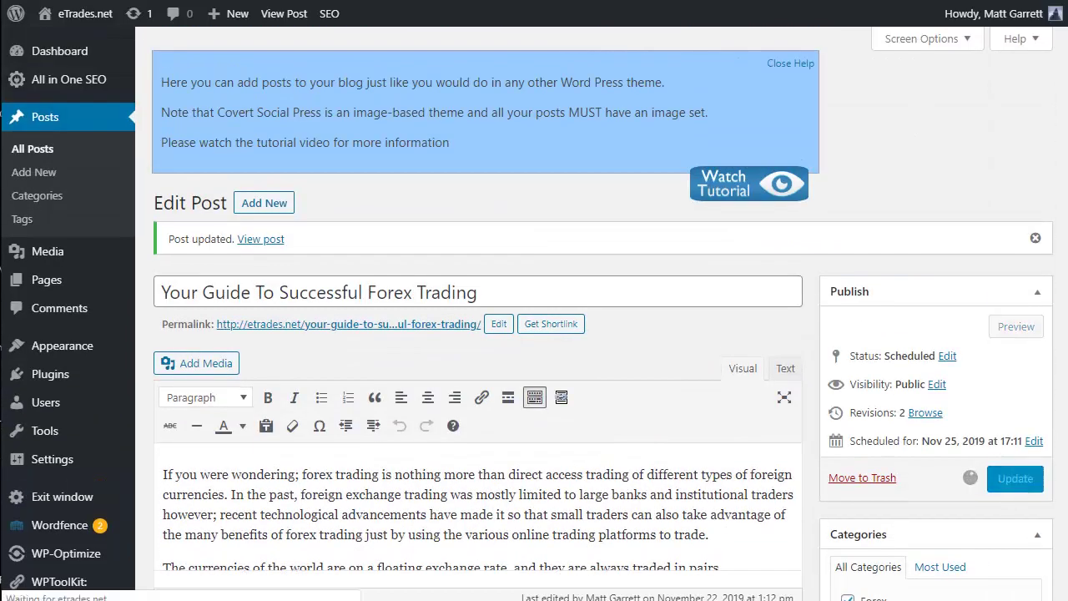